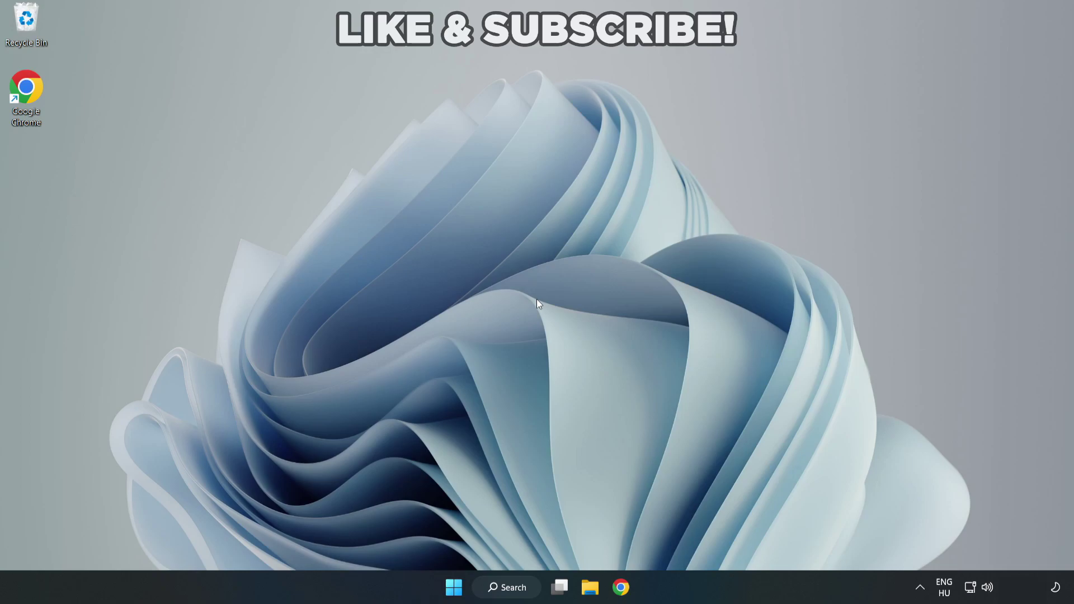
Search Windows for 'device manager' and open Device Manager from the results.
{"action": "left_click", "coordinate": [514, 591]}
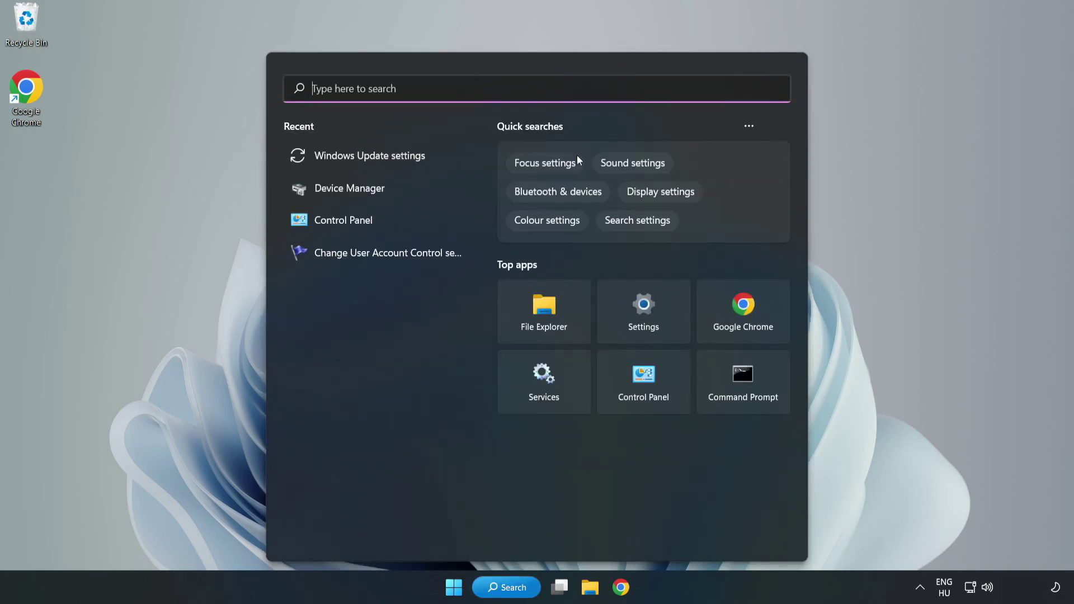
{"action": "type", "text": "device m"}
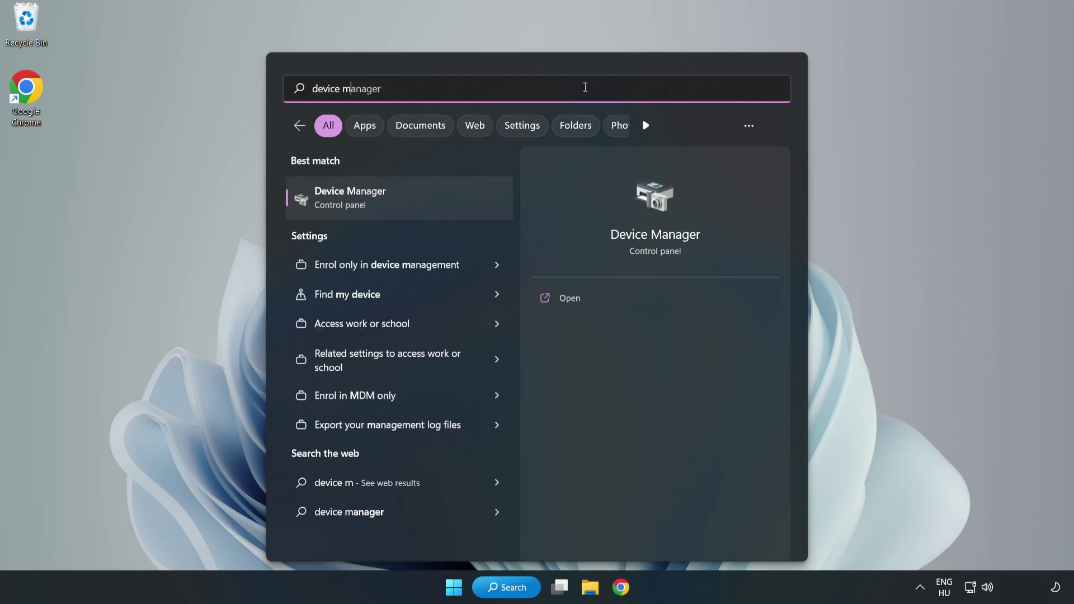
{"action": "type", "text": "anager"}
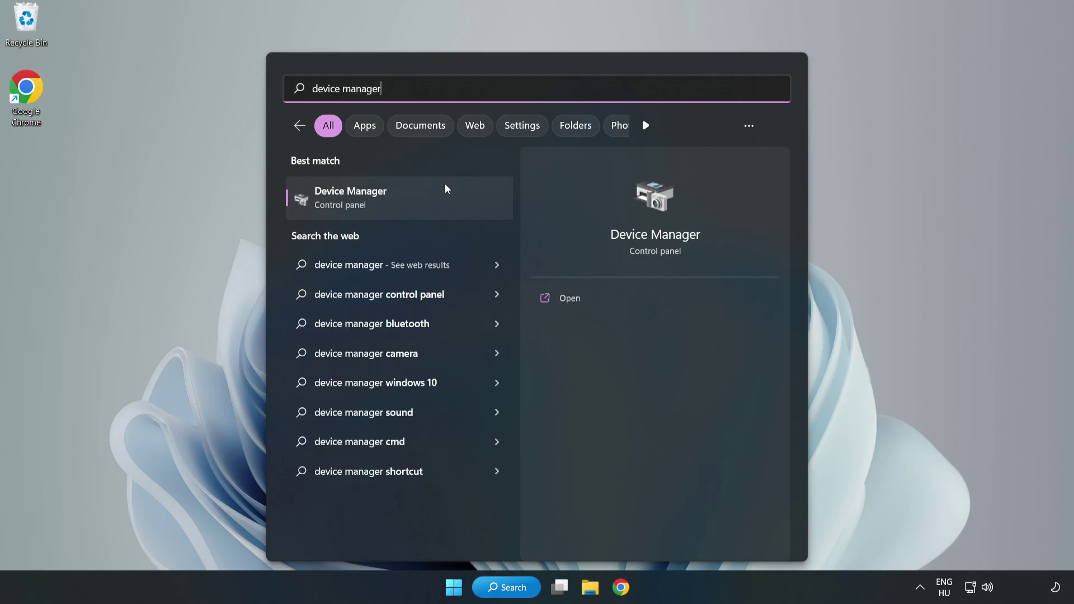
{"action": "left_click", "coordinate": [401, 208]}
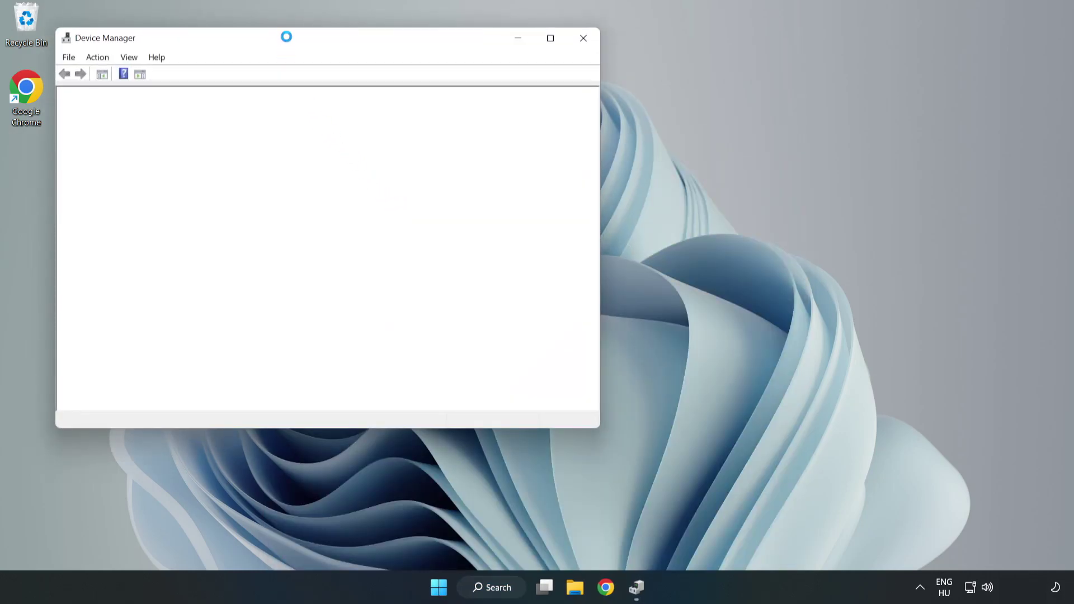
Expand Display adapters and start a driver update for the VMware SVGA 3D adapter.
{"action": "left_click_drag", "start_coordinate": [286, 37], "coordinate": [478, 96]}
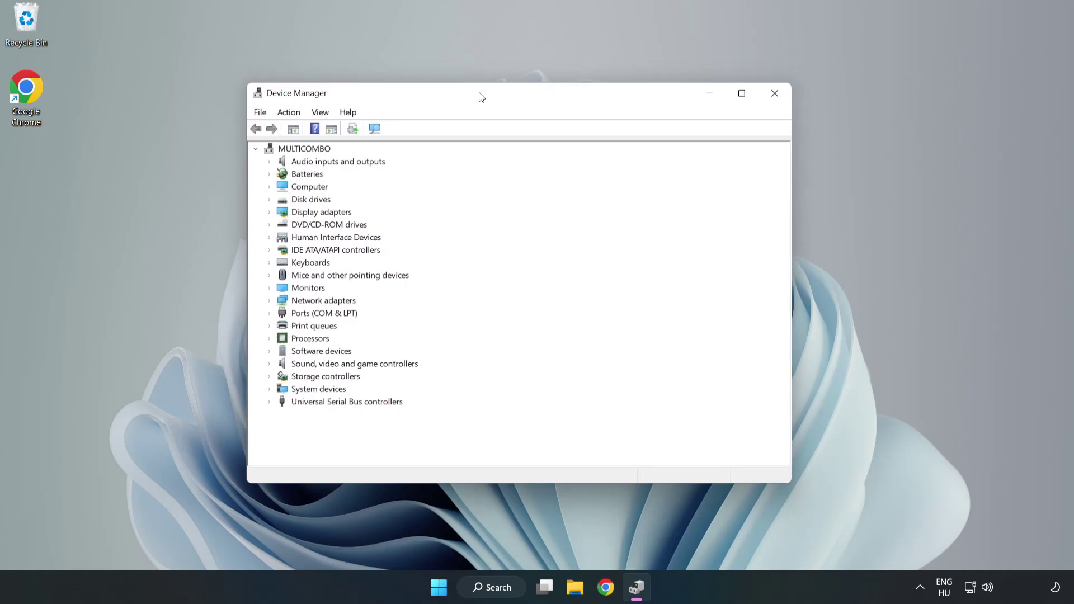
{"action": "left_click", "coordinate": [287, 213]}
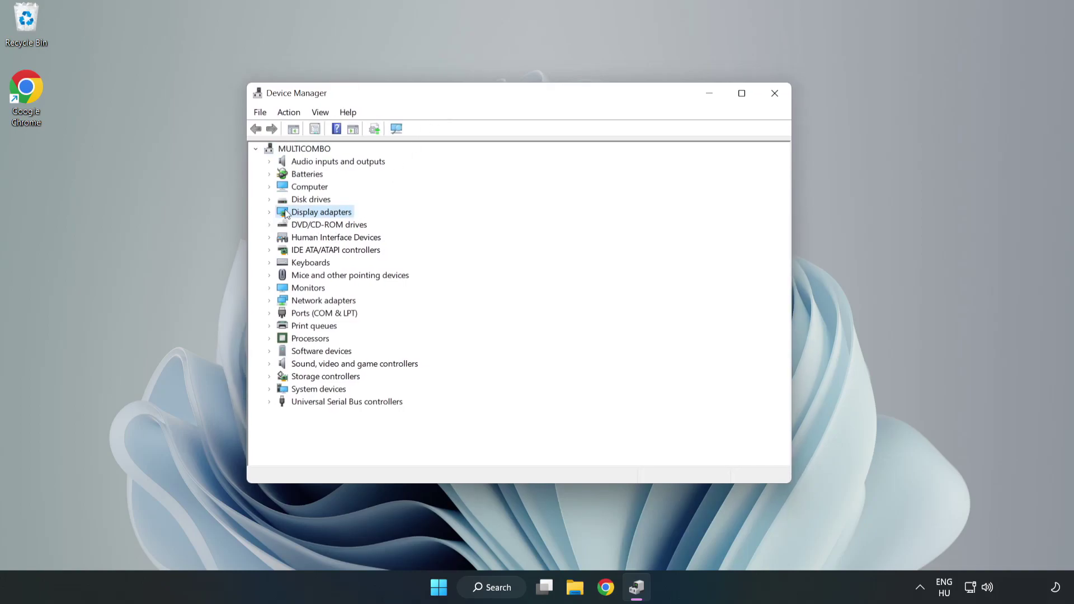
{"action": "left_click", "coordinate": [269, 213]}
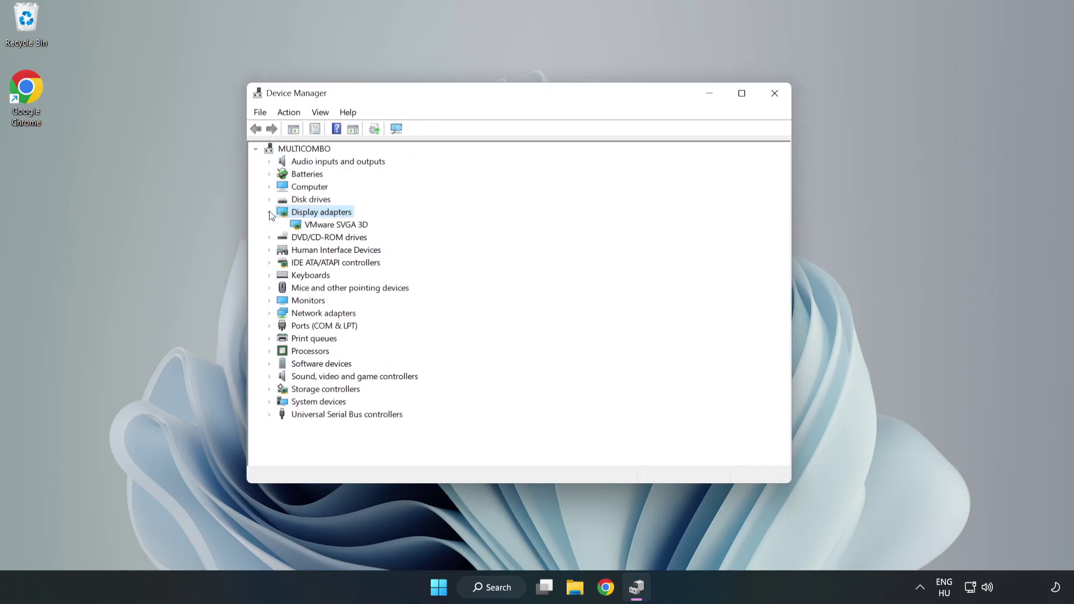
{"action": "left_click", "coordinate": [300, 227]}
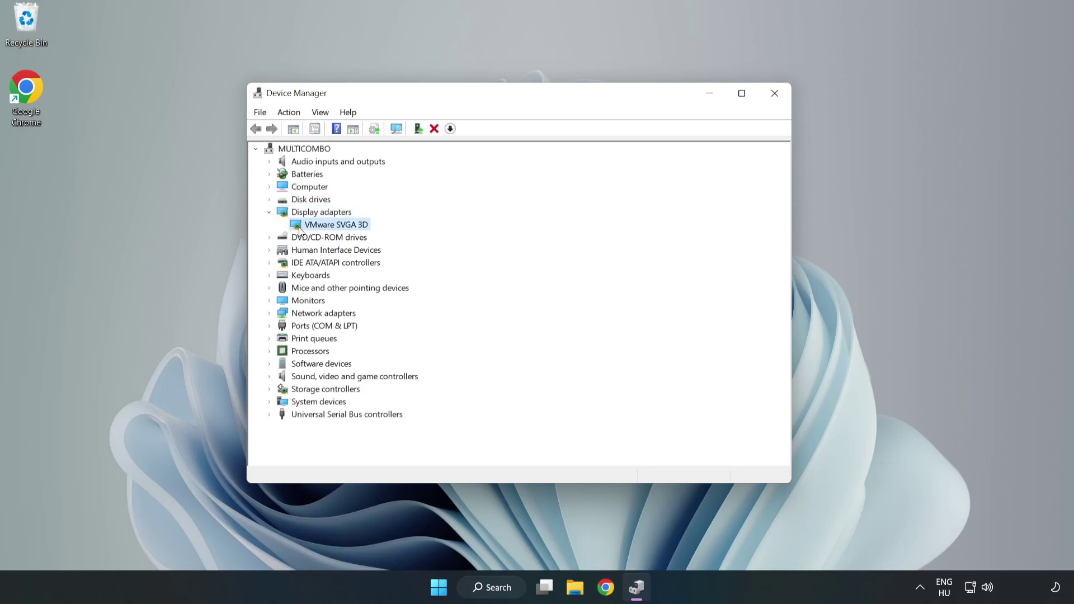
{"action": "right_click", "coordinate": [335, 230]}
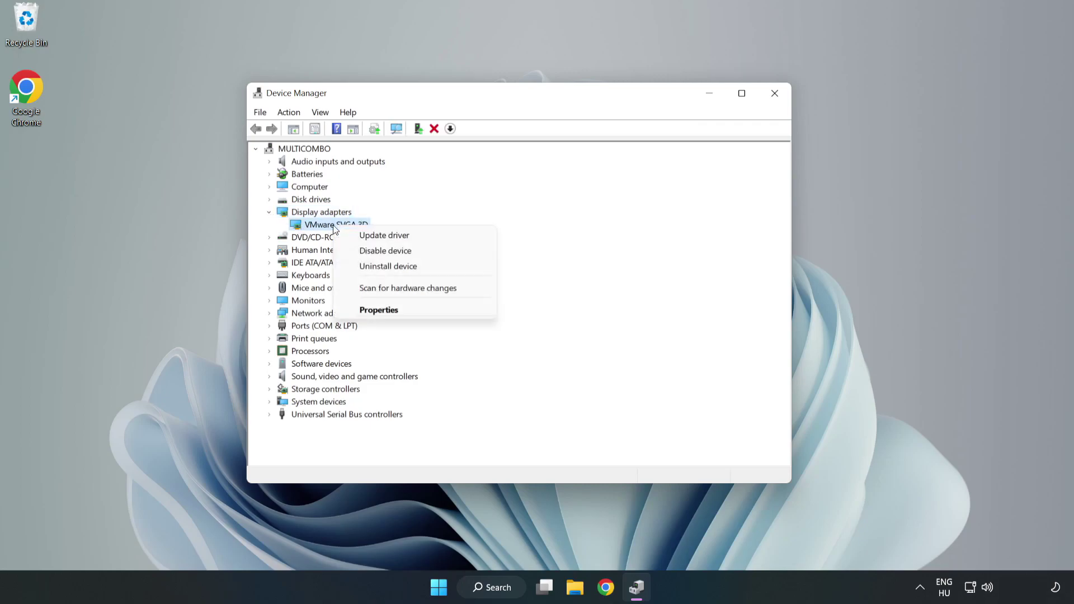
{"action": "left_click", "coordinate": [416, 237]}
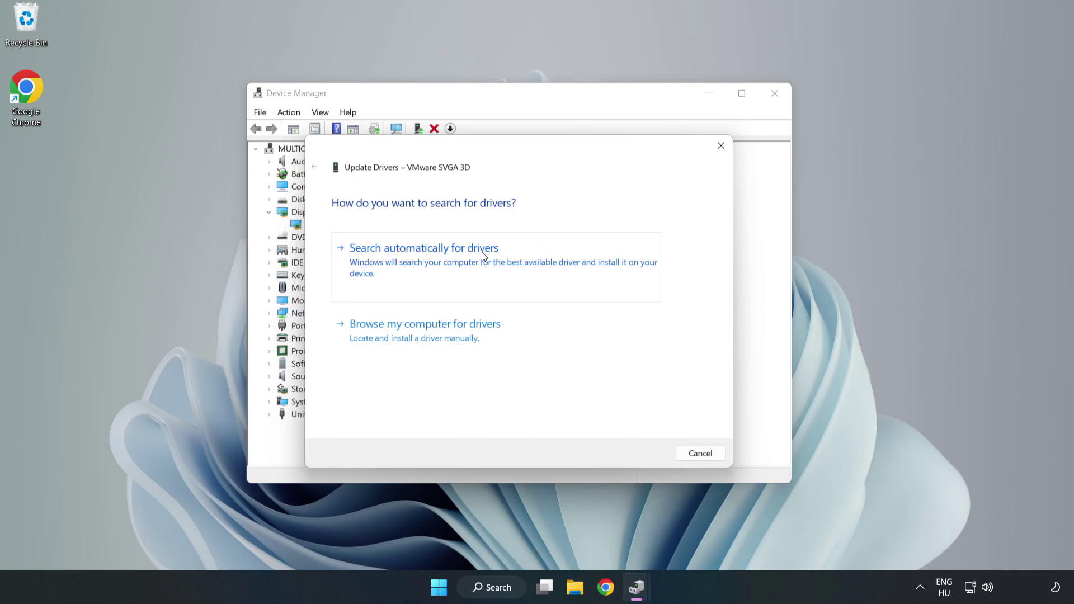
Search automatically for a newer VMware SVGA 3D driver, then close the wizard and Device Manager.
{"action": "left_click", "coordinate": [427, 260]}
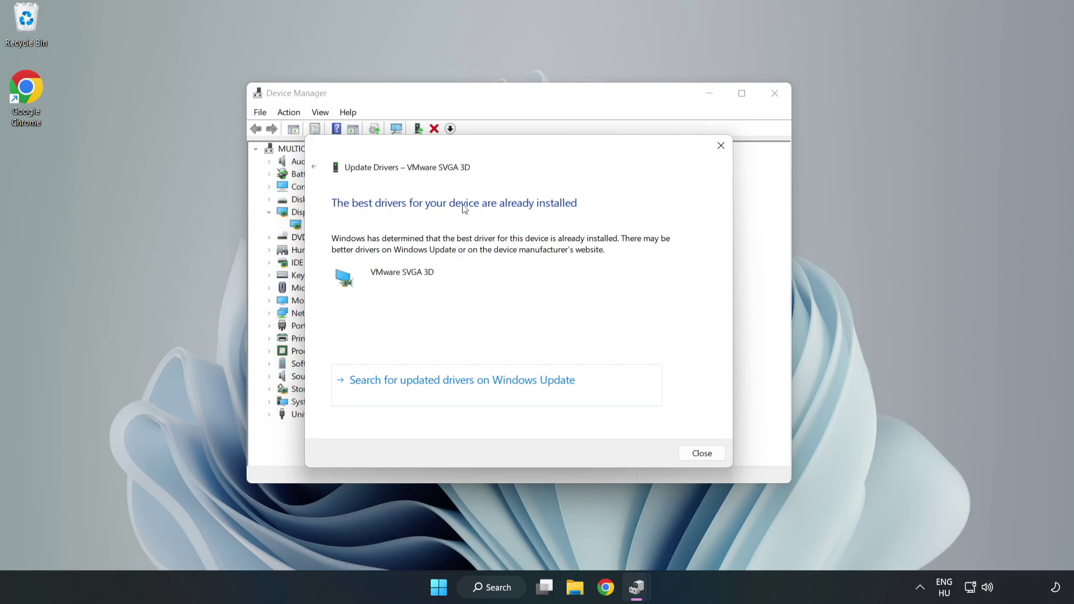
{"action": "left_click", "coordinate": [702, 454]}
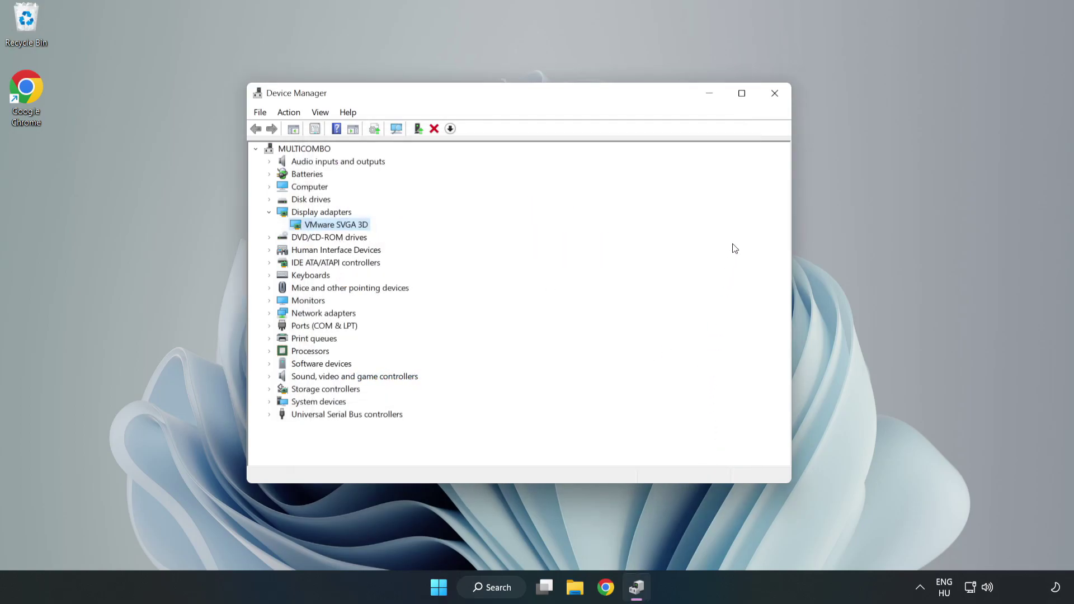
{"action": "left_click", "coordinate": [774, 93]}
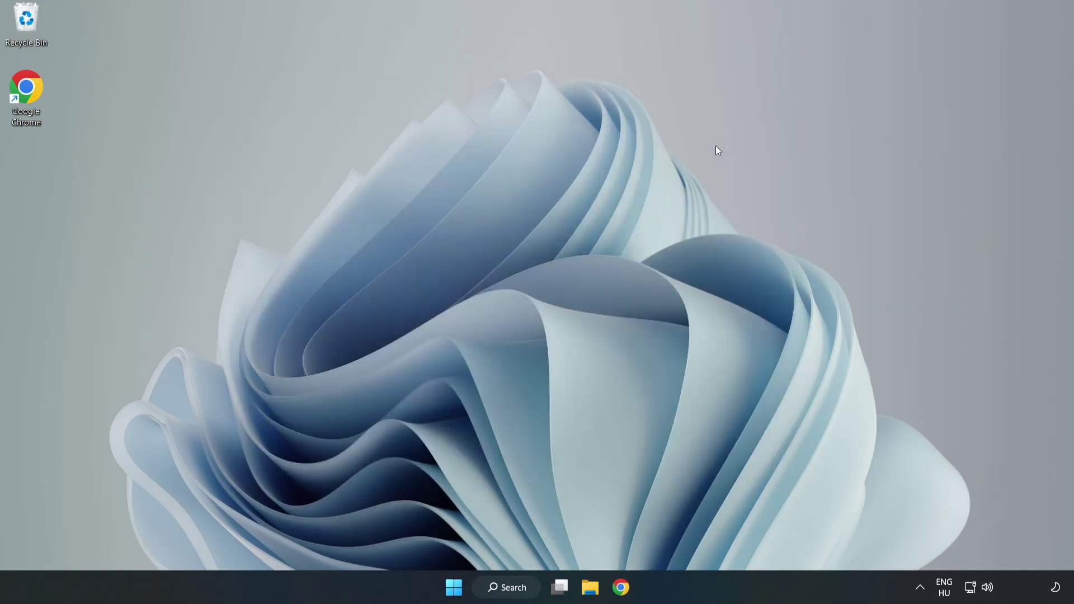
Search Windows for 'updates' and open the Windows Update settings page.
{"action": "left_click", "coordinate": [512, 588]}
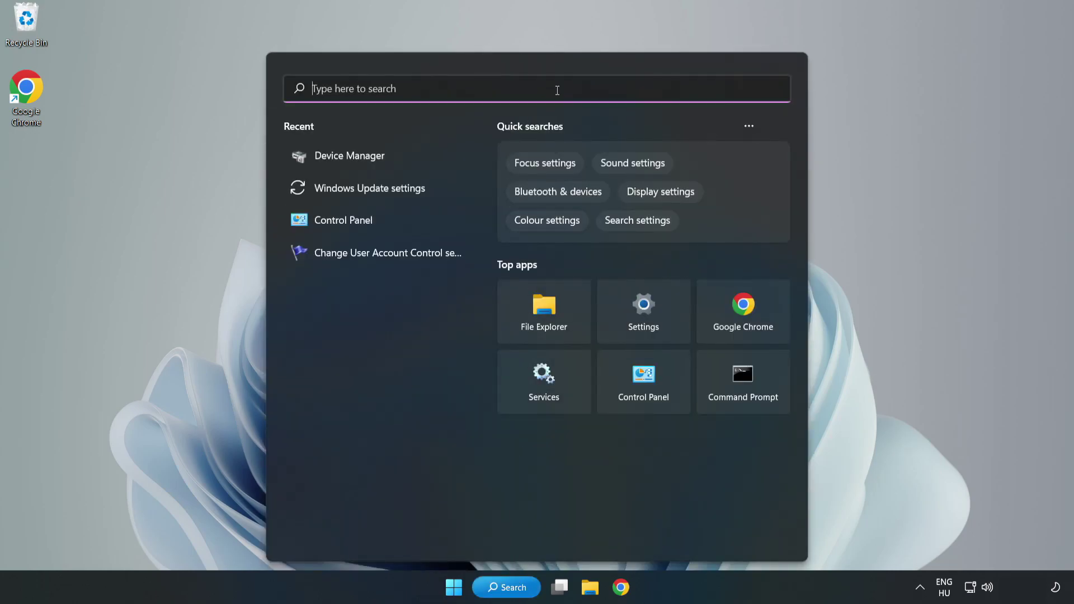
{"action": "type", "text": "updates"}
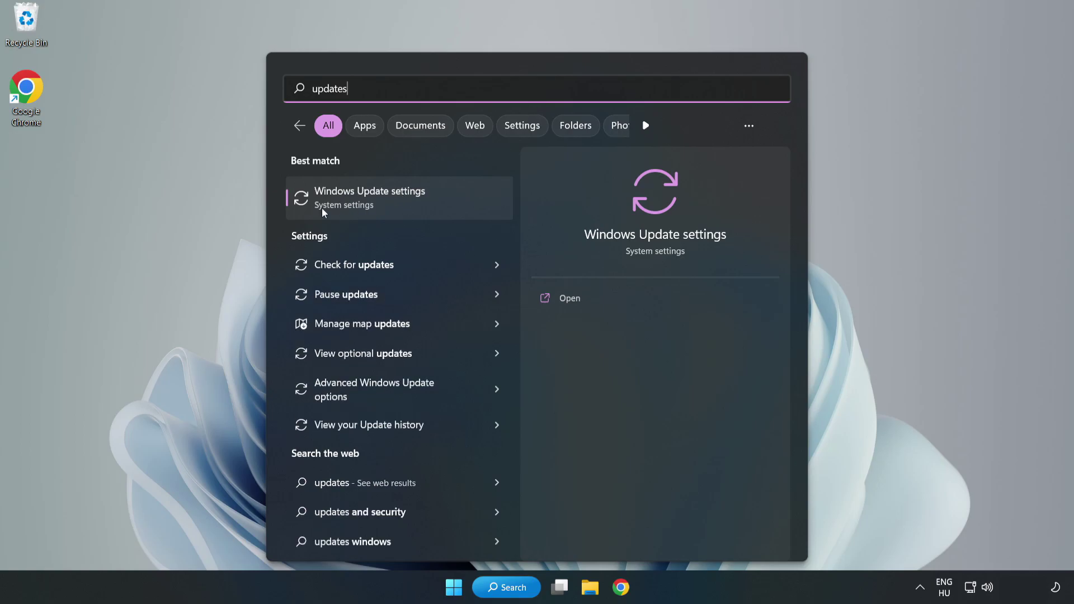
{"action": "left_click", "coordinate": [384, 204]}
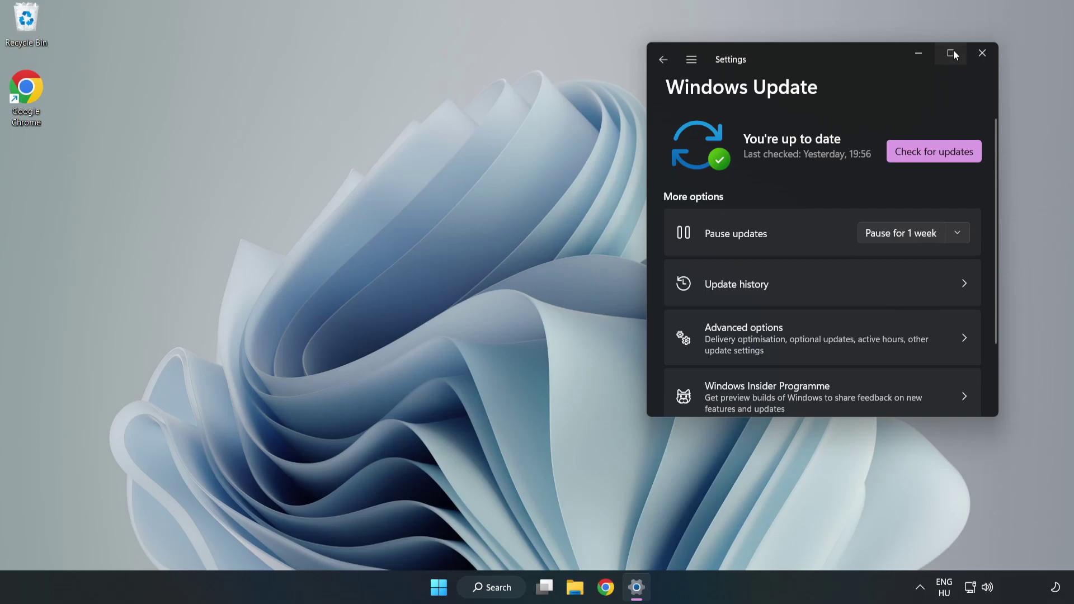
Maximize the Settings window and run a fresh check for Windows updates.
{"action": "left_click", "coordinate": [953, 50]}
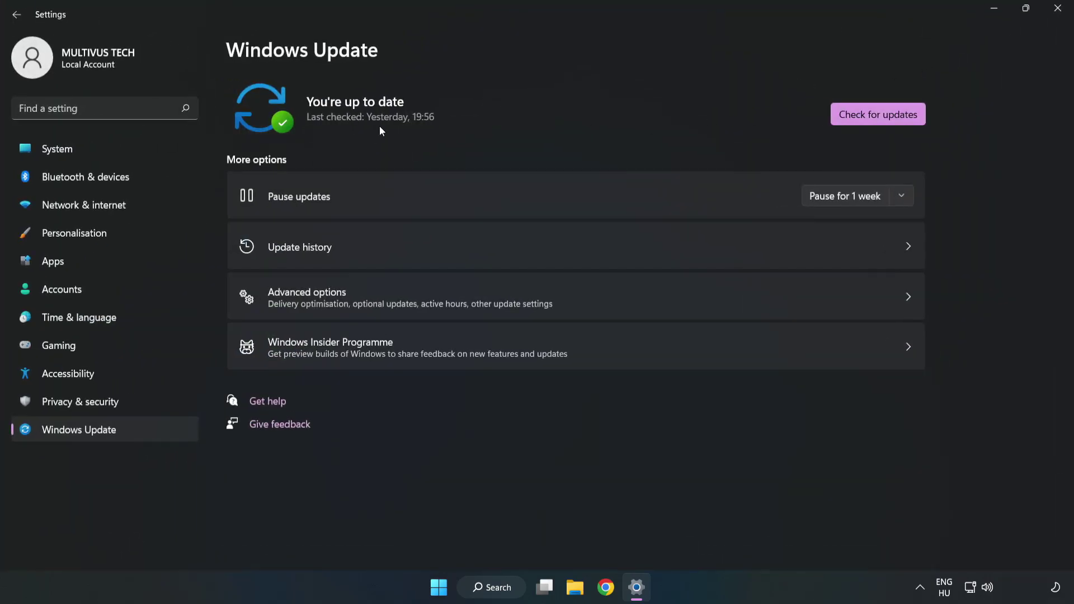
{"action": "left_click", "coordinate": [881, 117]}
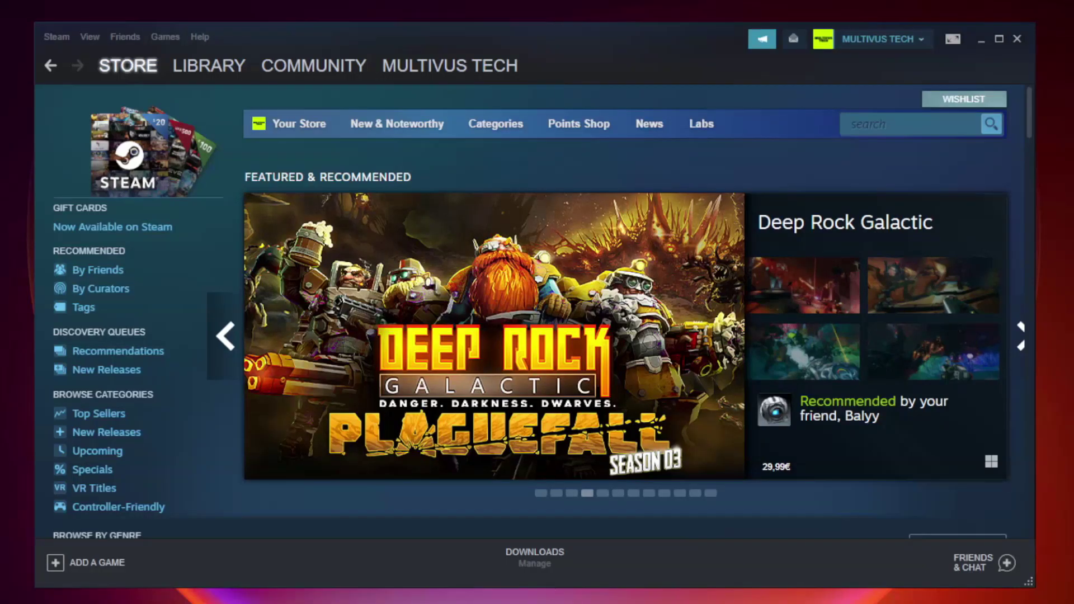
In the Steam library, open Properties for the not-working game under Favorites.
{"action": "mouse_move", "coordinate": [233, 68]}
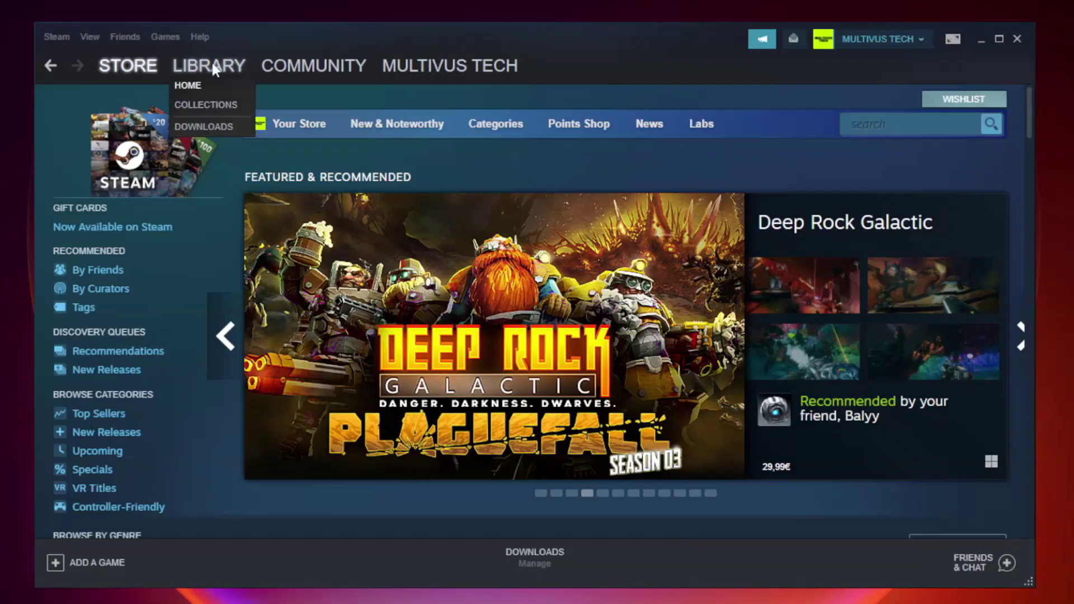
{"action": "left_click", "coordinate": [217, 72]}
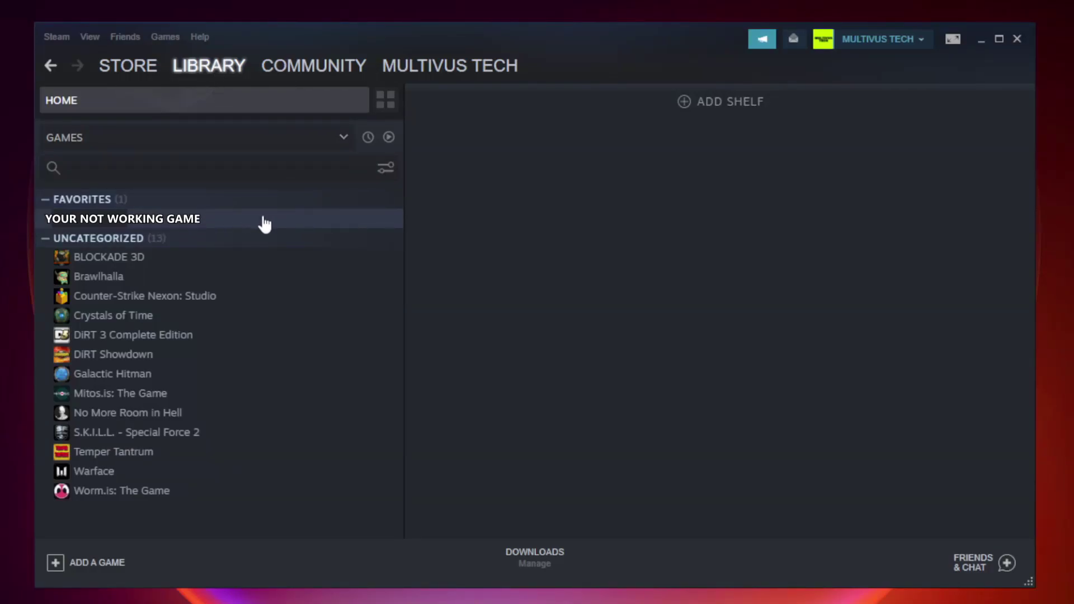
{"action": "right_click", "coordinate": [232, 223]}
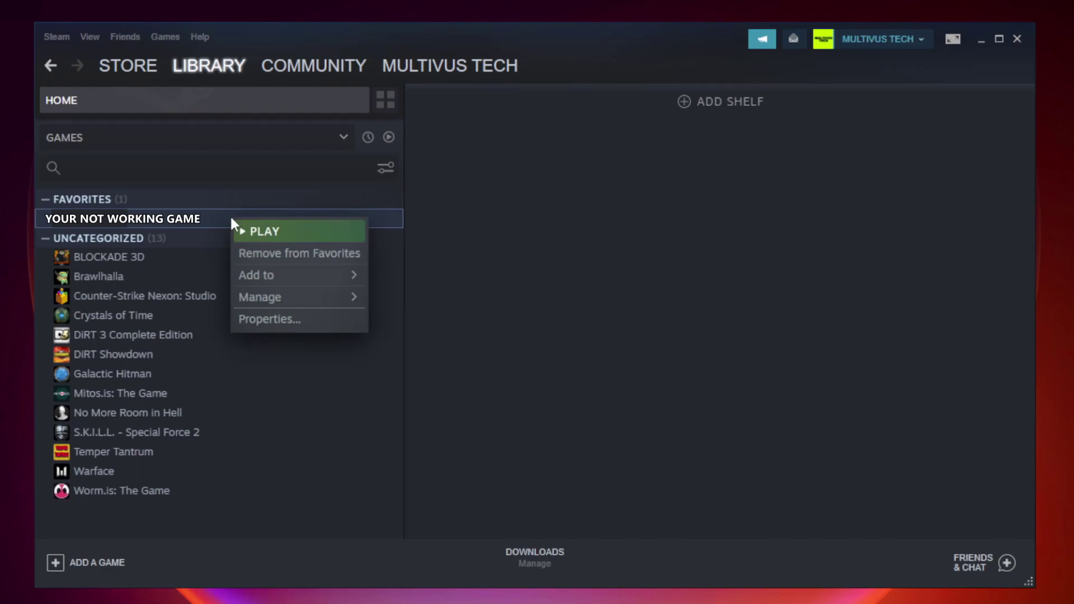
{"action": "left_click", "coordinate": [296, 317]}
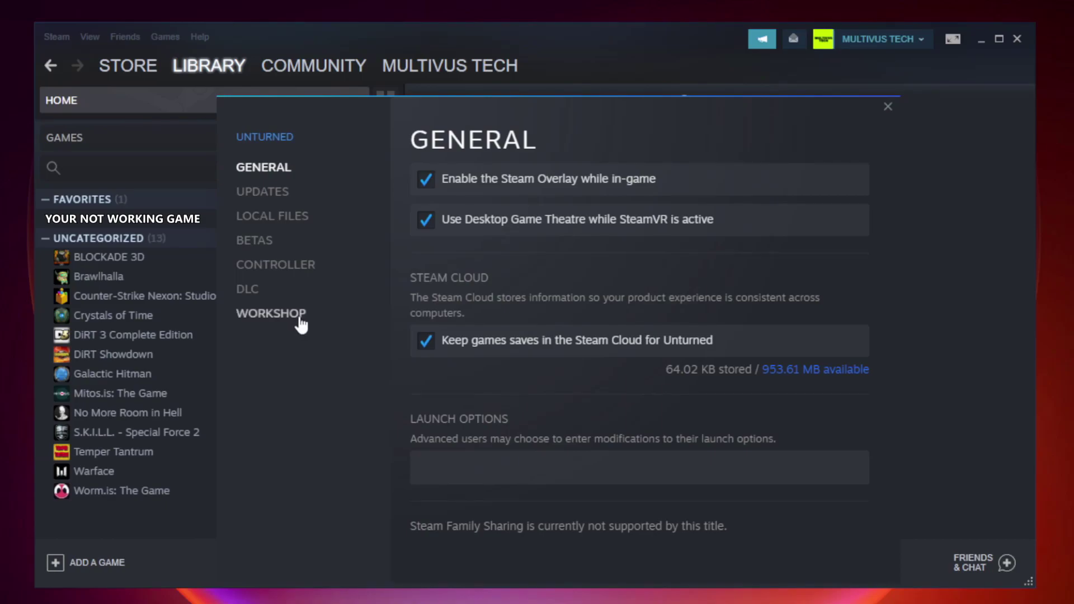
Verify the integrity of Unturned's game files from the Local Files page.
{"action": "left_click", "coordinate": [285, 220]}
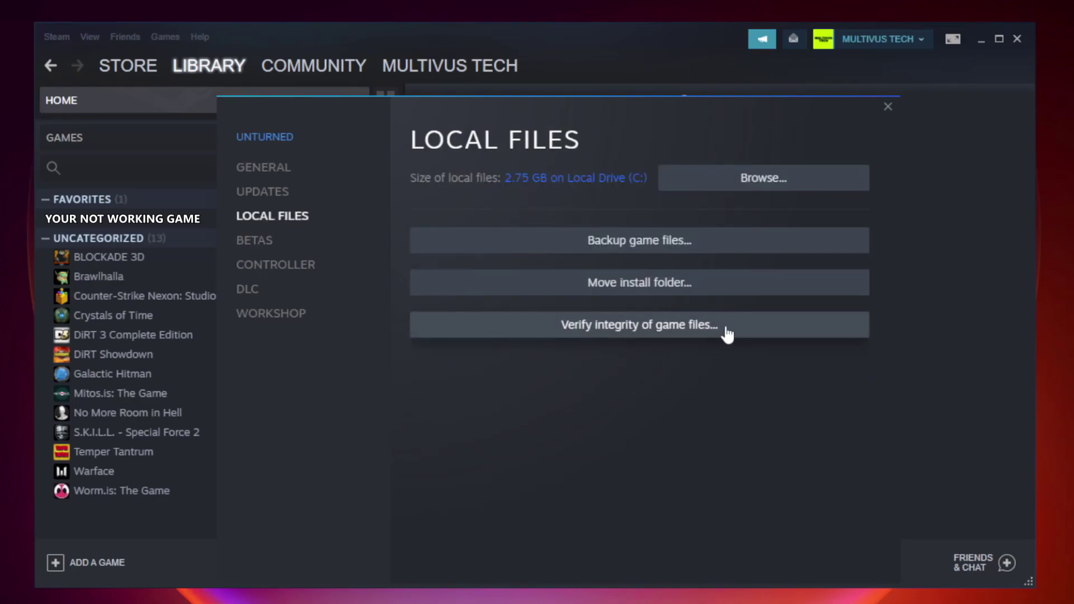
{"action": "left_click", "coordinate": [649, 330]}
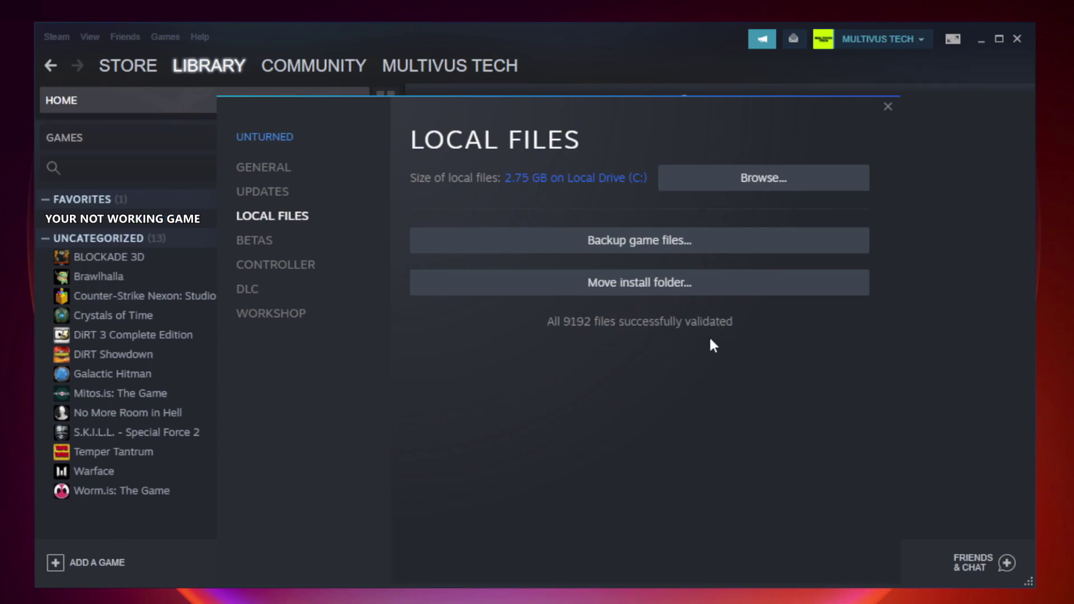
Open the game's install folder and bring up the YOUR NOT WORKING GAME shortcut's Properties.
{"action": "left_click", "coordinate": [768, 192]}
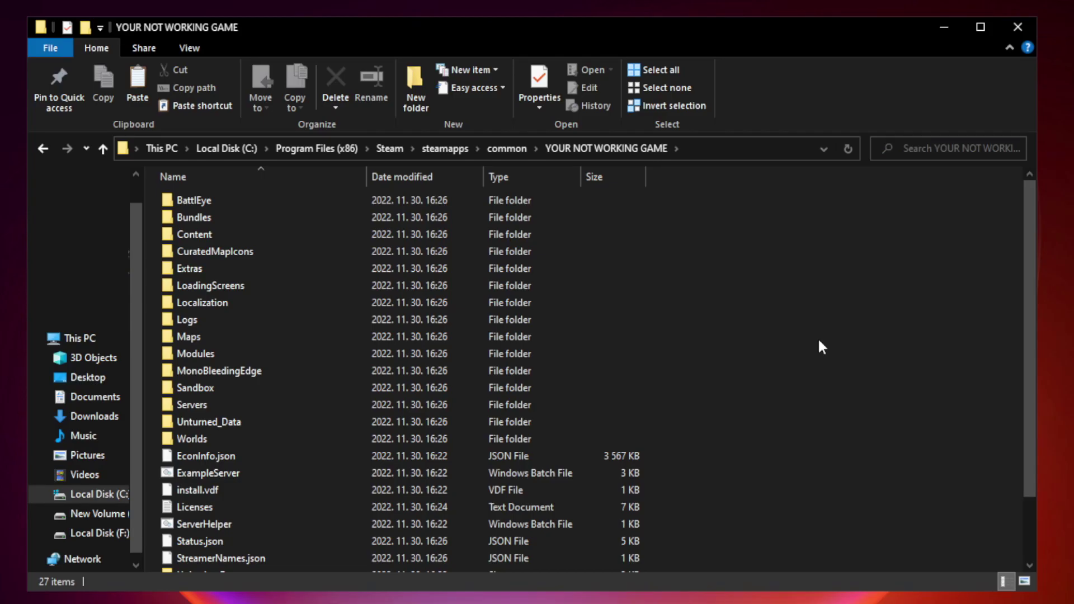
{"action": "left_click_drag", "start_coordinate": [1030, 293], "coordinate": [1032, 391]}
{"action": "left_click", "coordinate": [427, 562]}
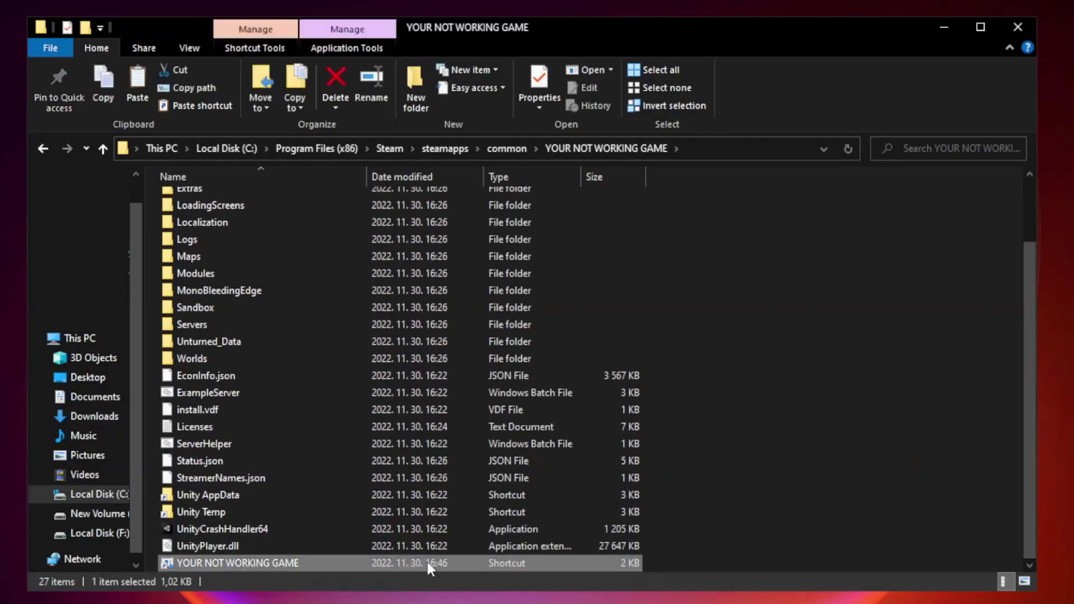
{"action": "right_click", "coordinate": [363, 564]}
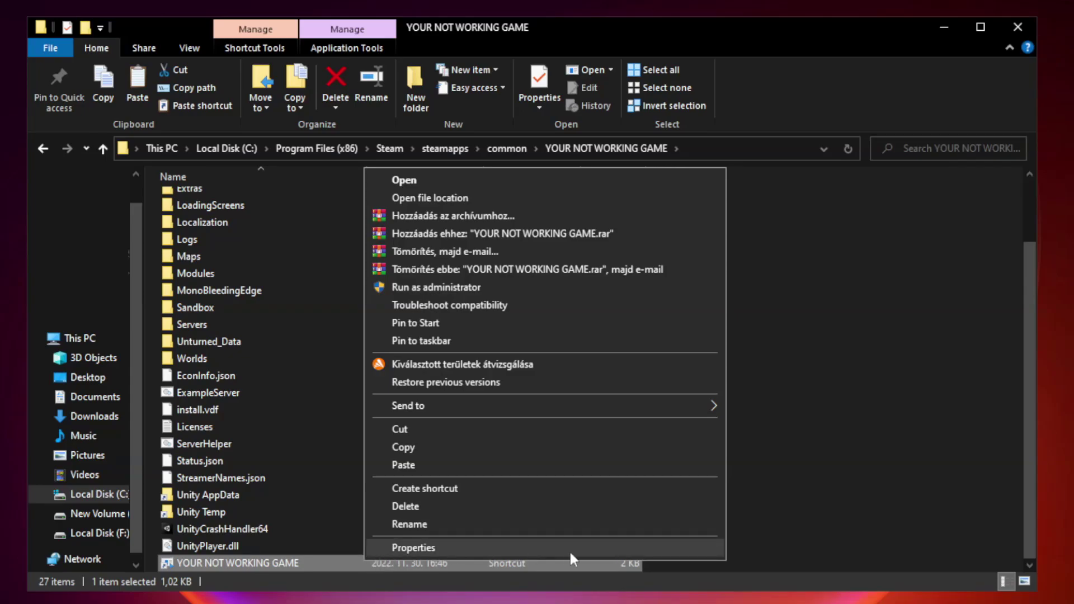
{"action": "left_click", "coordinate": [541, 548]}
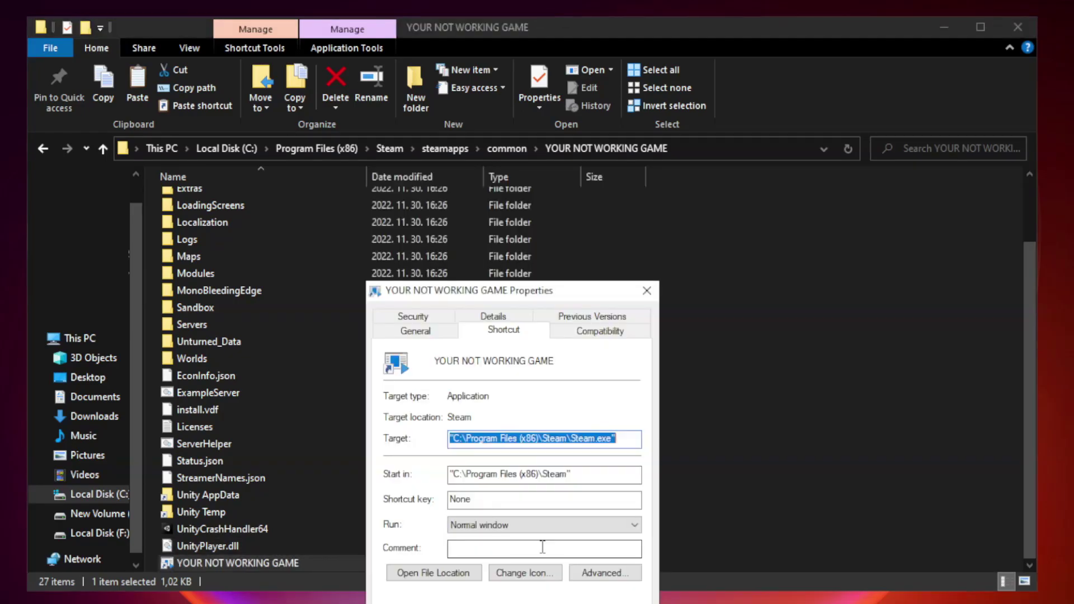
{"action": "left_click_drag", "start_coordinate": [533, 297], "coordinate": [533, 122]}
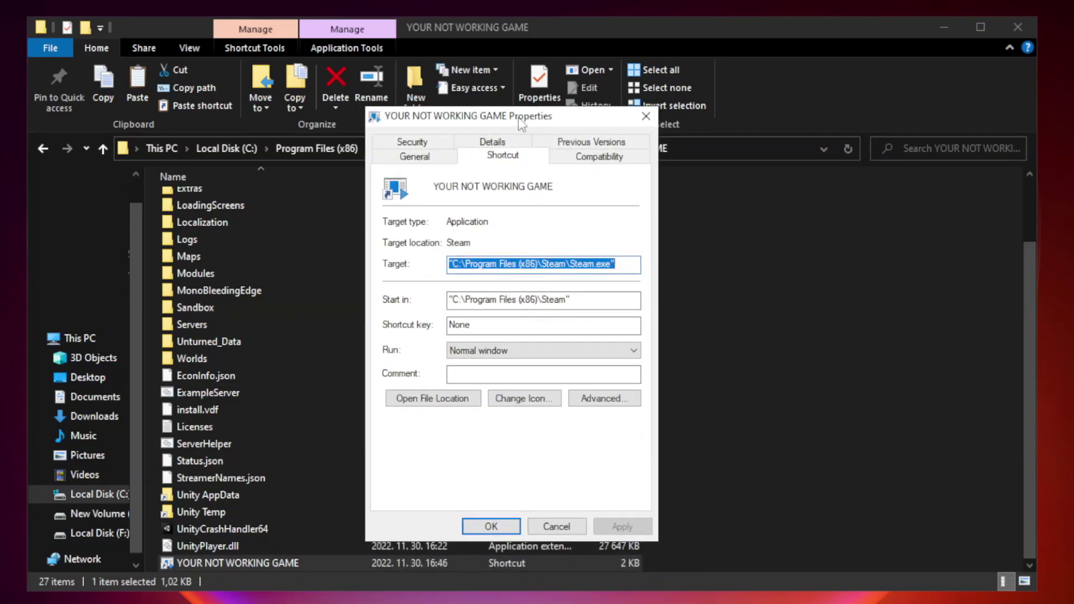
Set Windows 8 compatibility mode, disable fullscreen optimizations, and run as administrator, then apply.
{"action": "left_click", "coordinate": [598, 158]}
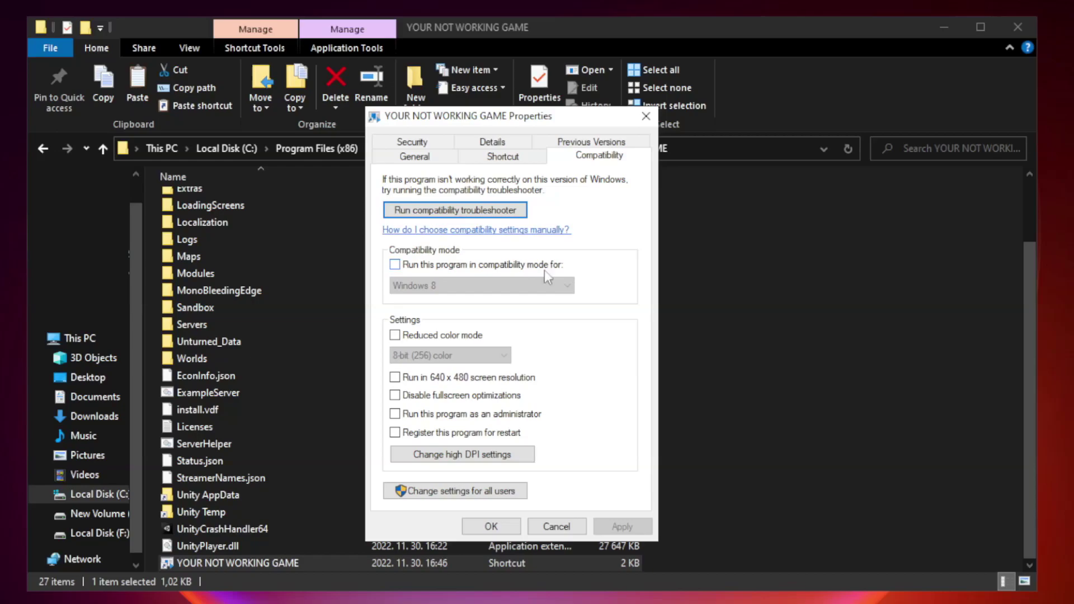
{"action": "left_click", "coordinate": [425, 267]}
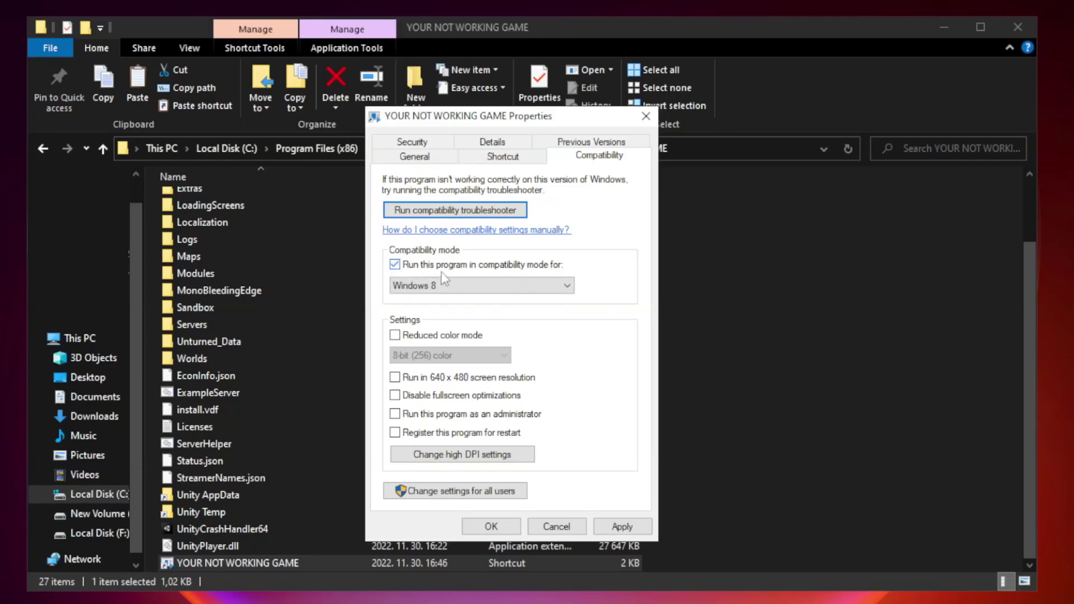
{"action": "left_click", "coordinate": [480, 286]}
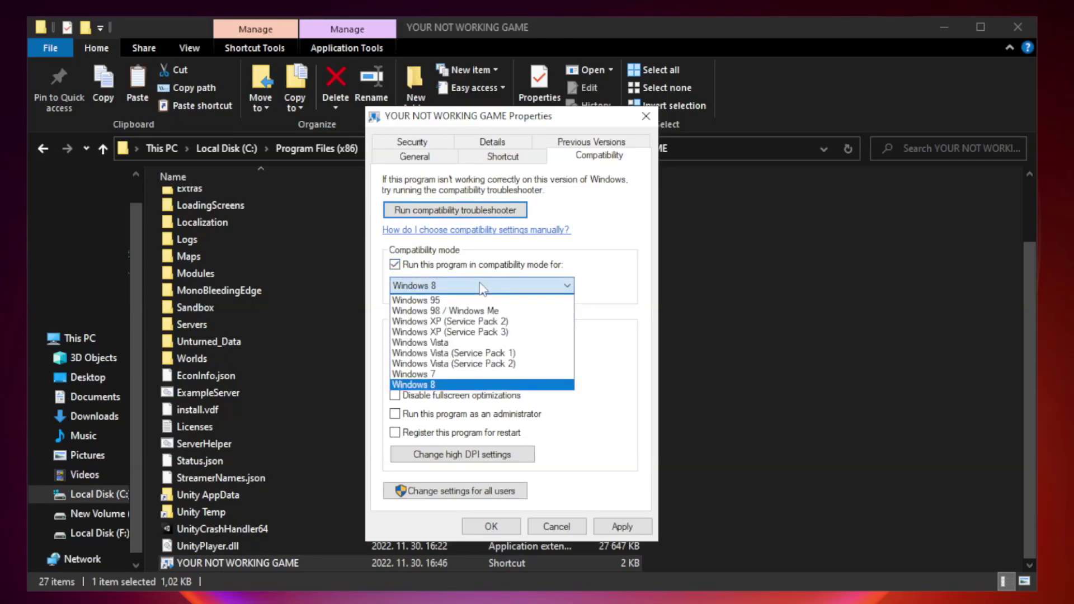
{"action": "left_click", "coordinate": [454, 386]}
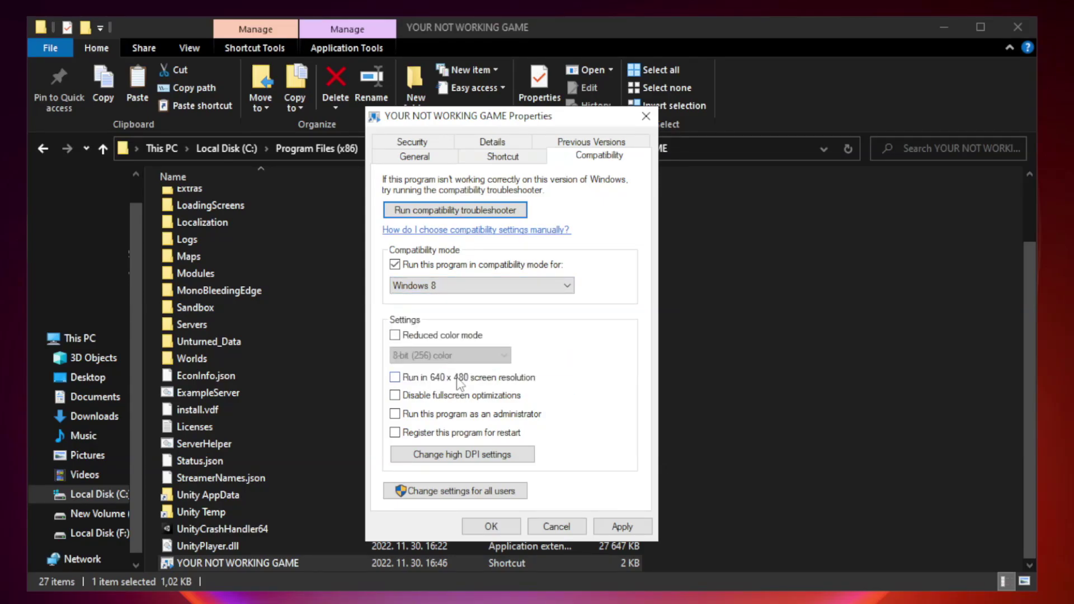
{"action": "left_click", "coordinate": [420, 398]}
{"action": "left_click", "coordinate": [421, 417]}
{"action": "left_click", "coordinate": [621, 526]}
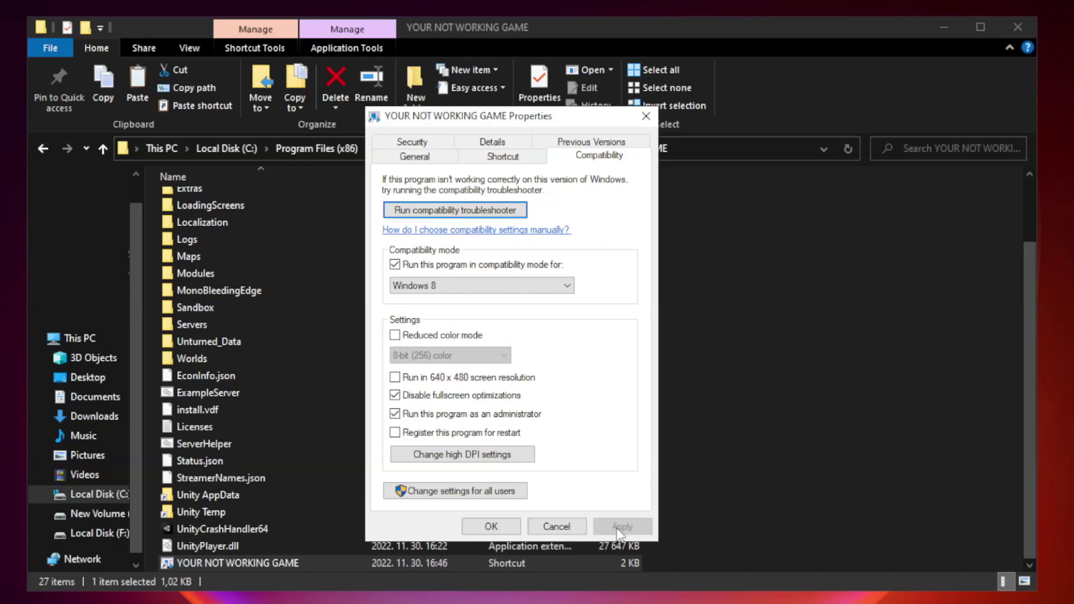
{"action": "left_click", "coordinate": [490, 526]}
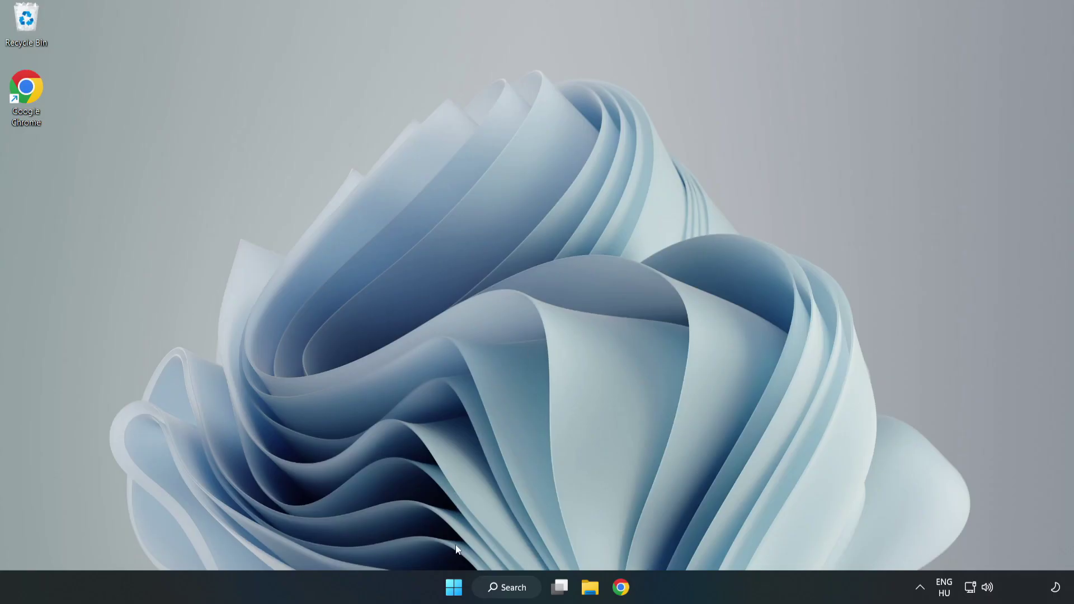
Open Task Manager on its Startup apps list.
{"action": "right_click", "coordinate": [455, 590]}
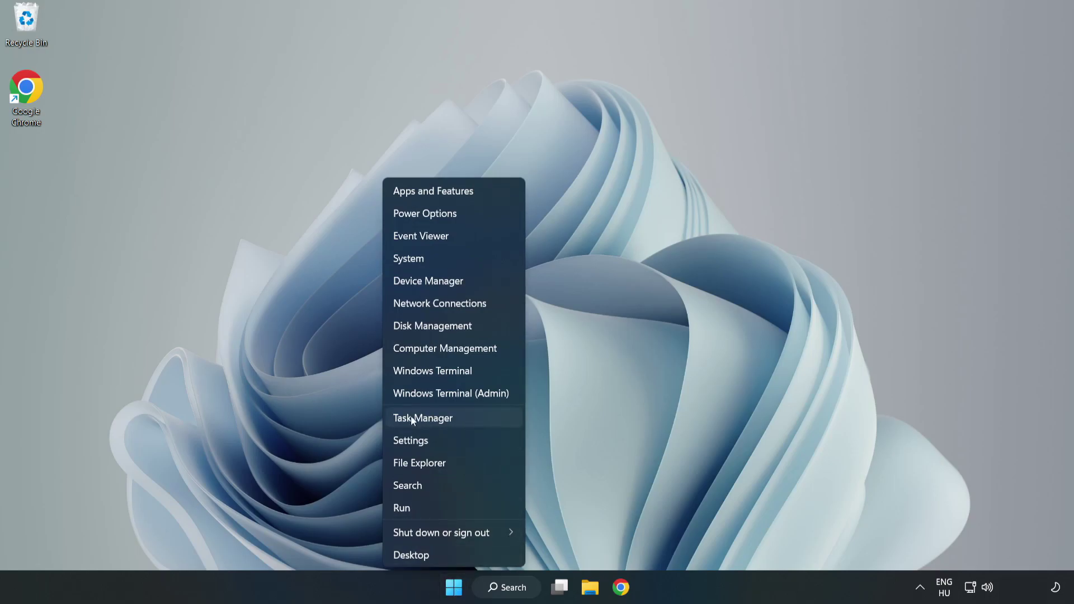
{"action": "left_click", "coordinate": [452, 419]}
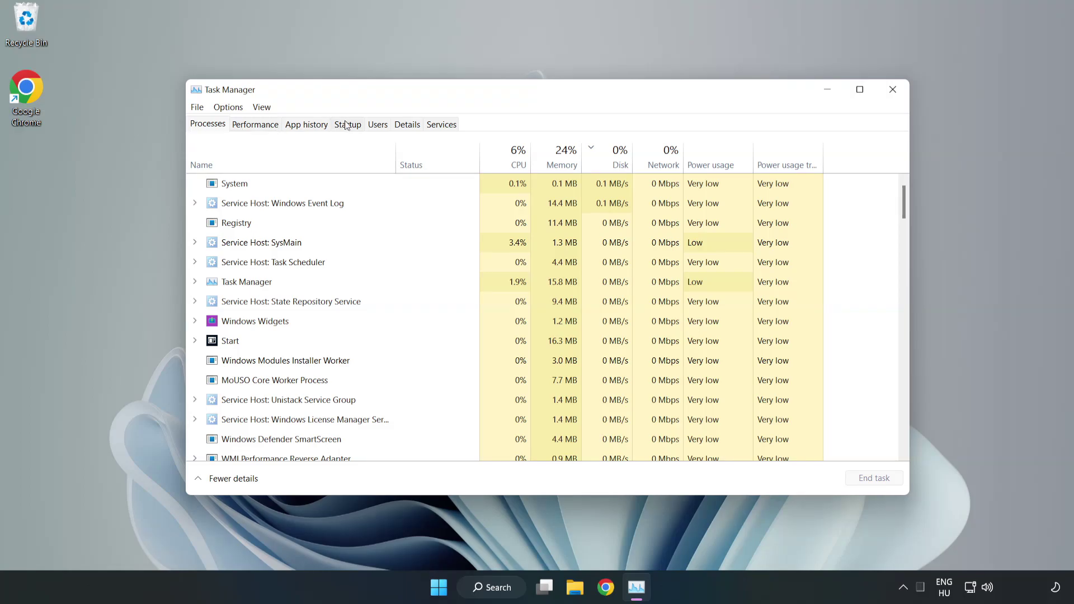
{"action": "left_click", "coordinate": [349, 128]}
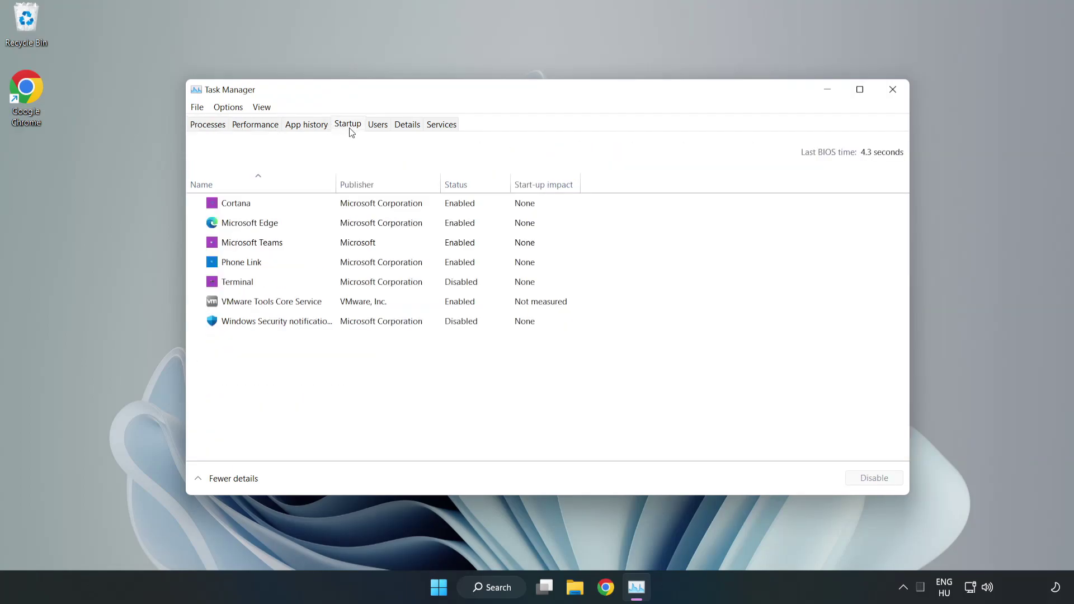
Disable Cortana, Microsoft Edge, Microsoft Teams and Phone Link at startup, then close Task Manager.
{"action": "left_click", "coordinate": [371, 210]}
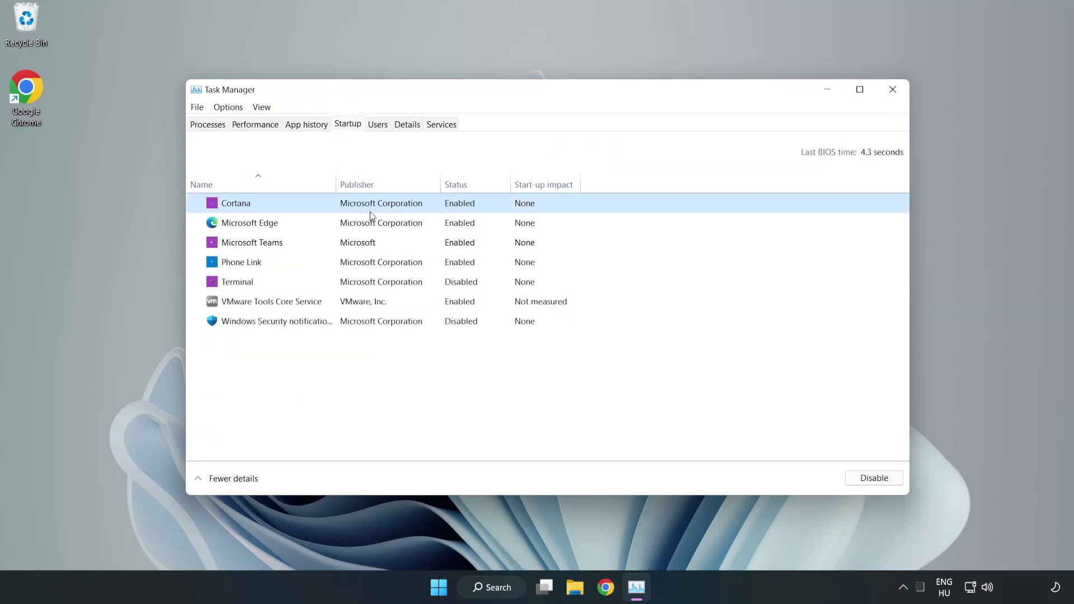
{"action": "left_click", "coordinate": [870, 480]}
{"action": "left_click", "coordinate": [465, 222]}
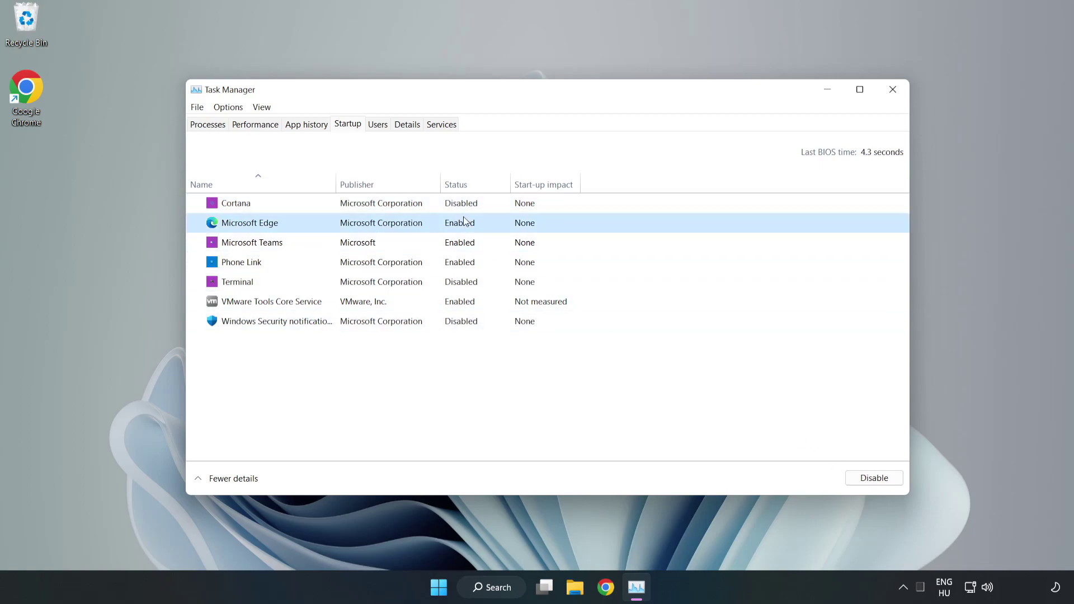
{"action": "left_click", "coordinate": [871, 478]}
{"action": "left_click", "coordinate": [380, 245]}
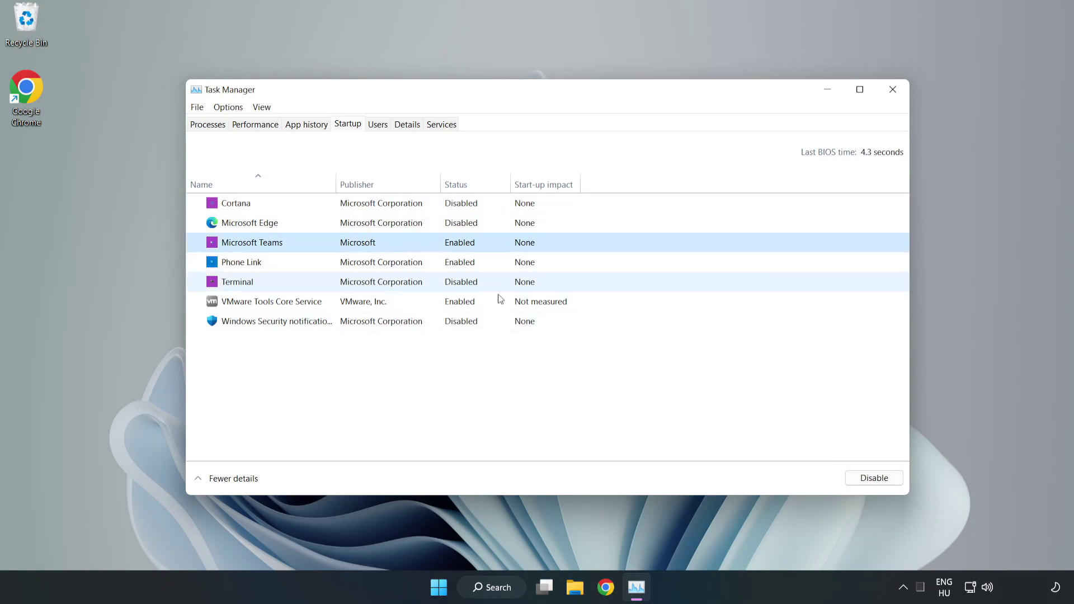
{"action": "left_click", "coordinate": [868, 479]}
{"action": "left_click", "coordinate": [356, 263]}
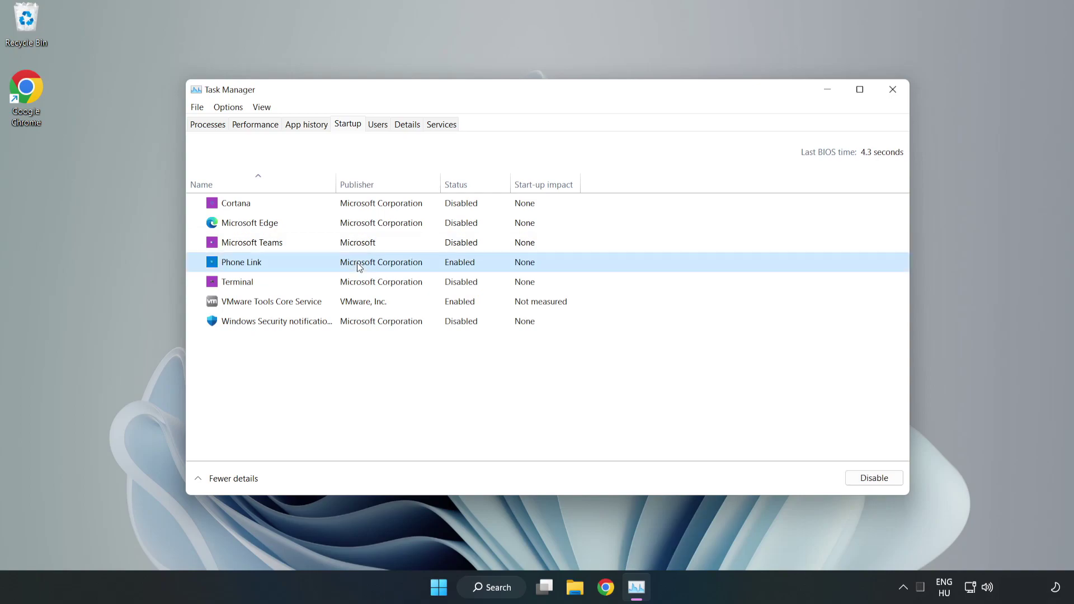
{"action": "left_click", "coordinate": [854, 479]}
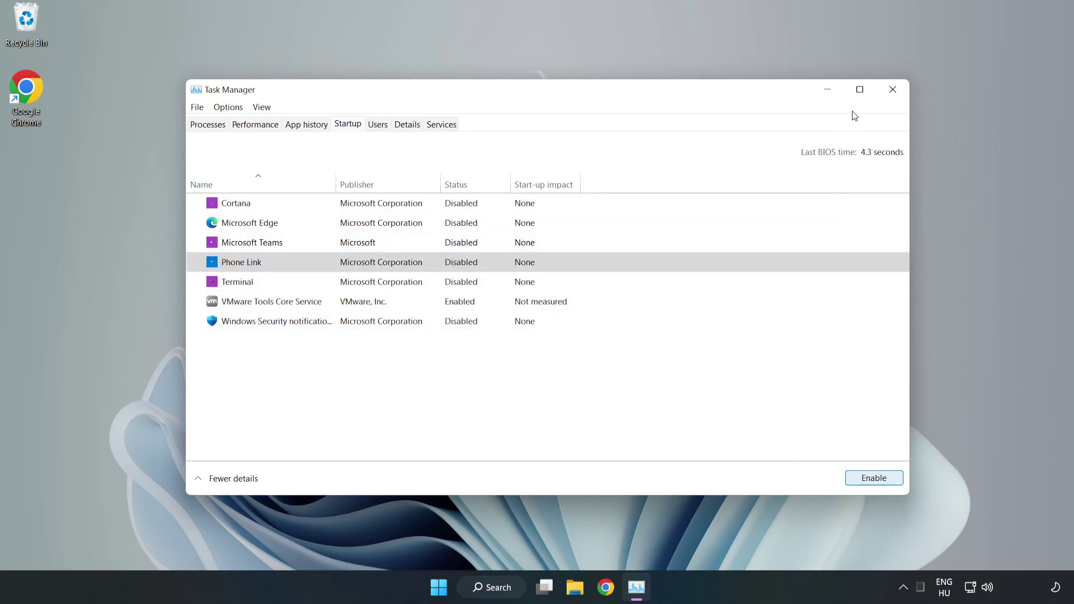
{"action": "left_click", "coordinate": [894, 91]}
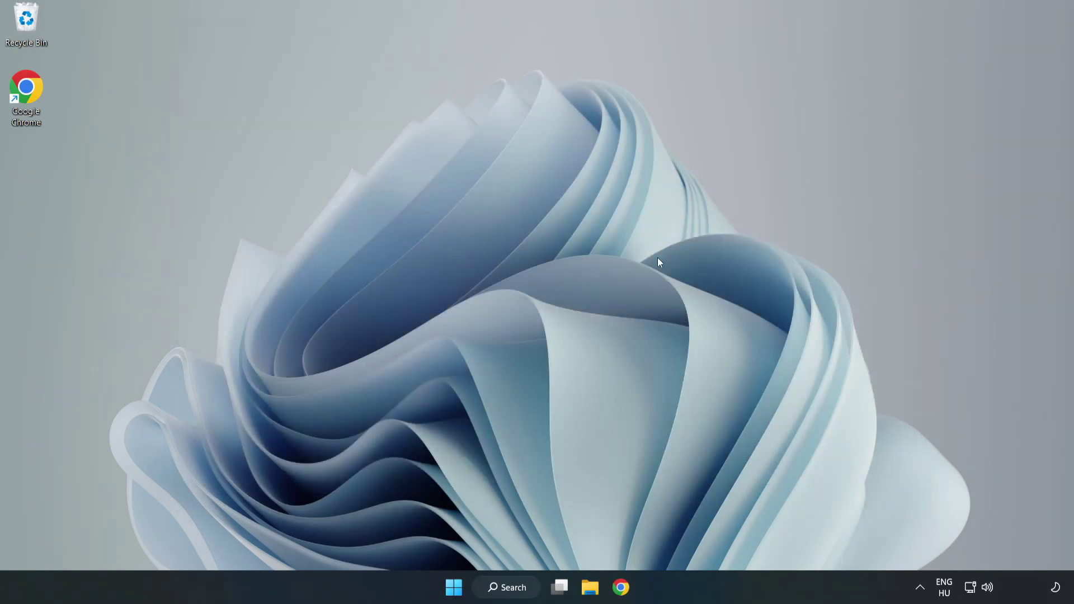
Download the DirectX End-User Runtime Web Installer in Chrome and run dxwebsetup.exe.
{"action": "left_click", "coordinate": [620, 587]}
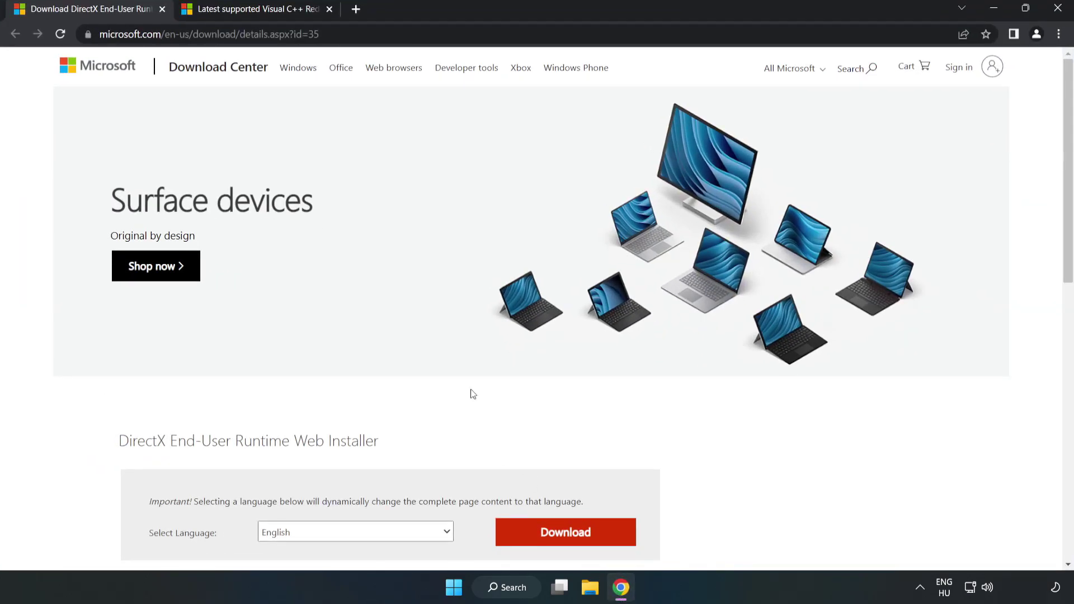
{"action": "key", "text": "ctrl+l"}
{"action": "key", "text": "End"}
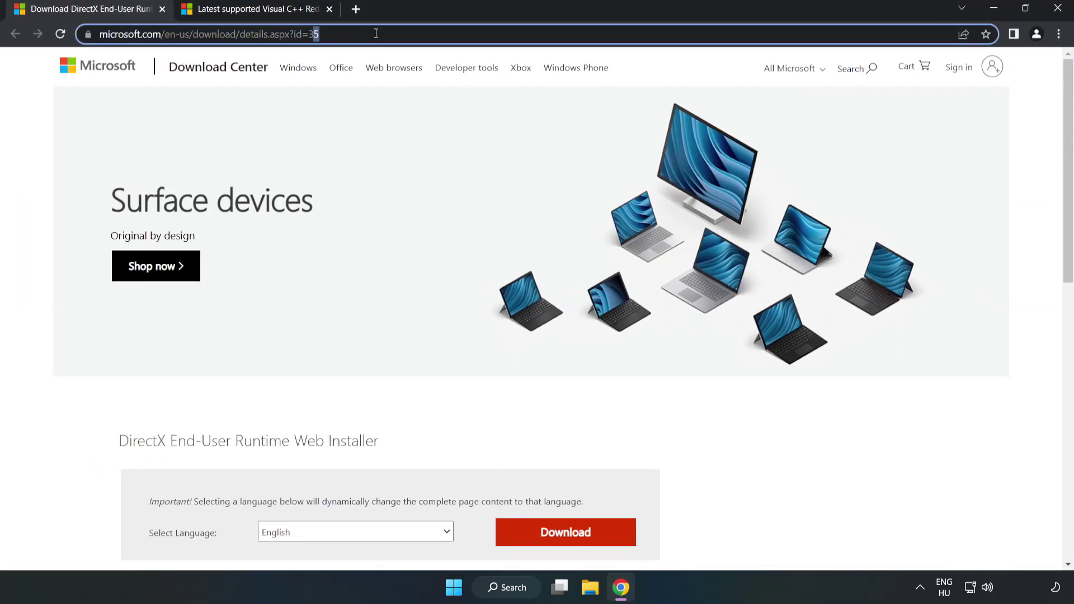
{"action": "left_click", "coordinate": [45, 129]}
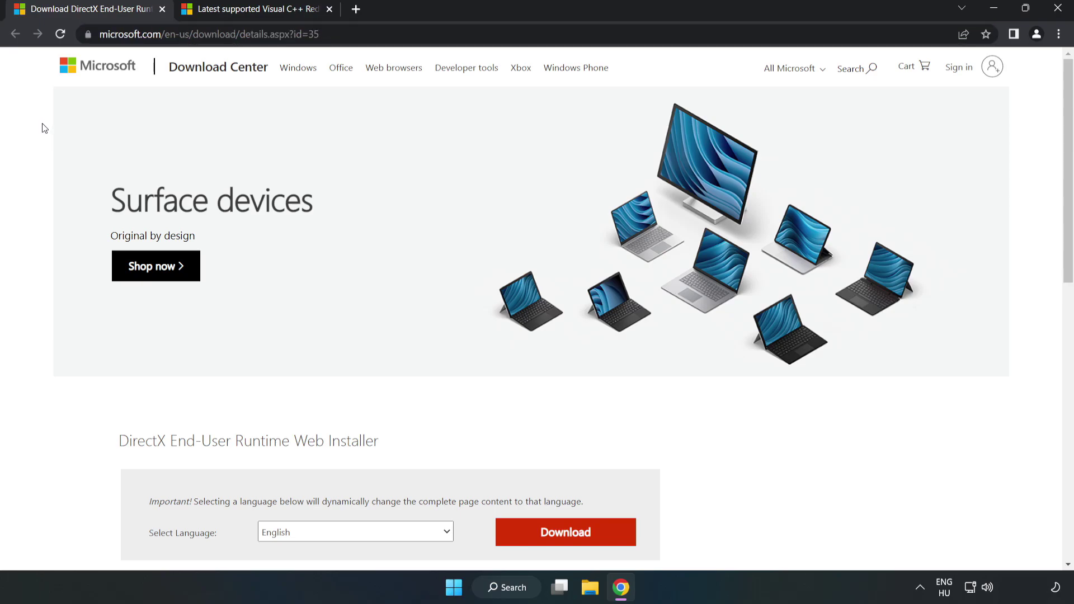
{"action": "scroll", "coordinate": [44, 128], "scroll_direction": "down", "scroll_amount": 3}
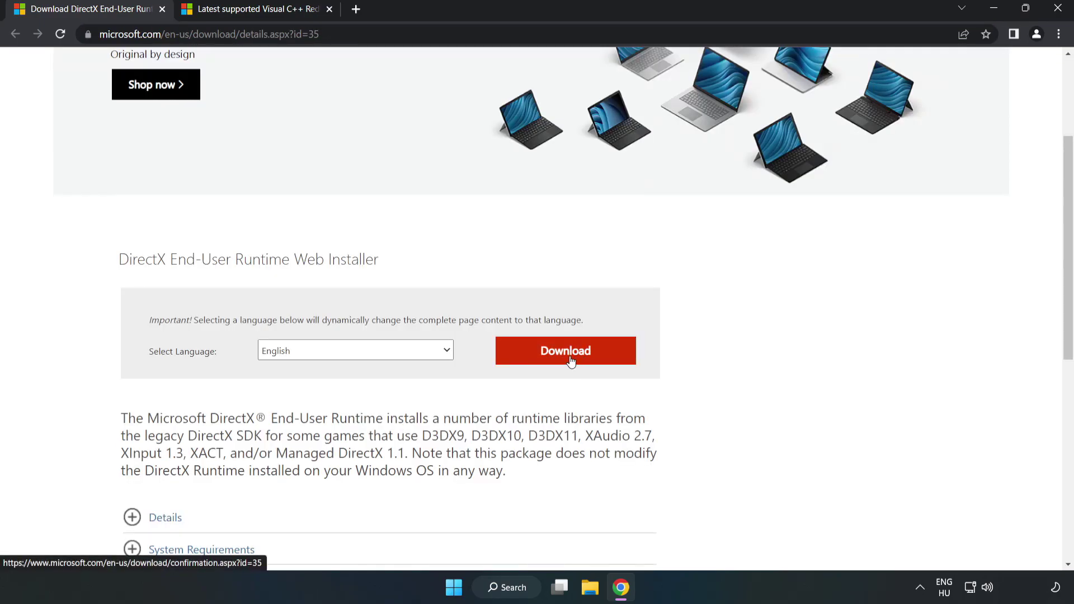
{"action": "left_click", "coordinate": [571, 361]}
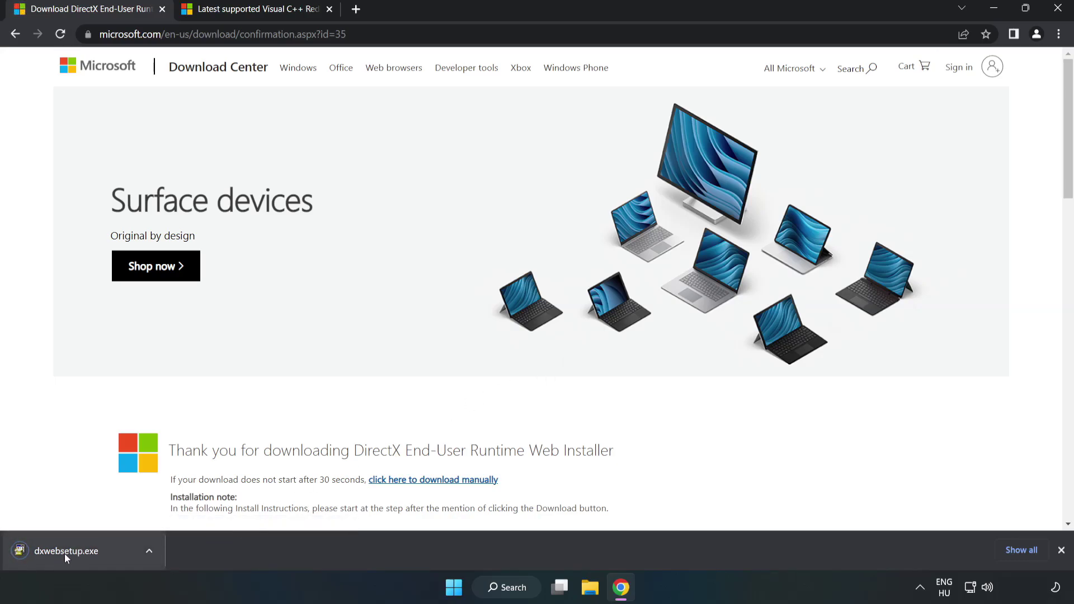
{"action": "left_click", "coordinate": [79, 552]}
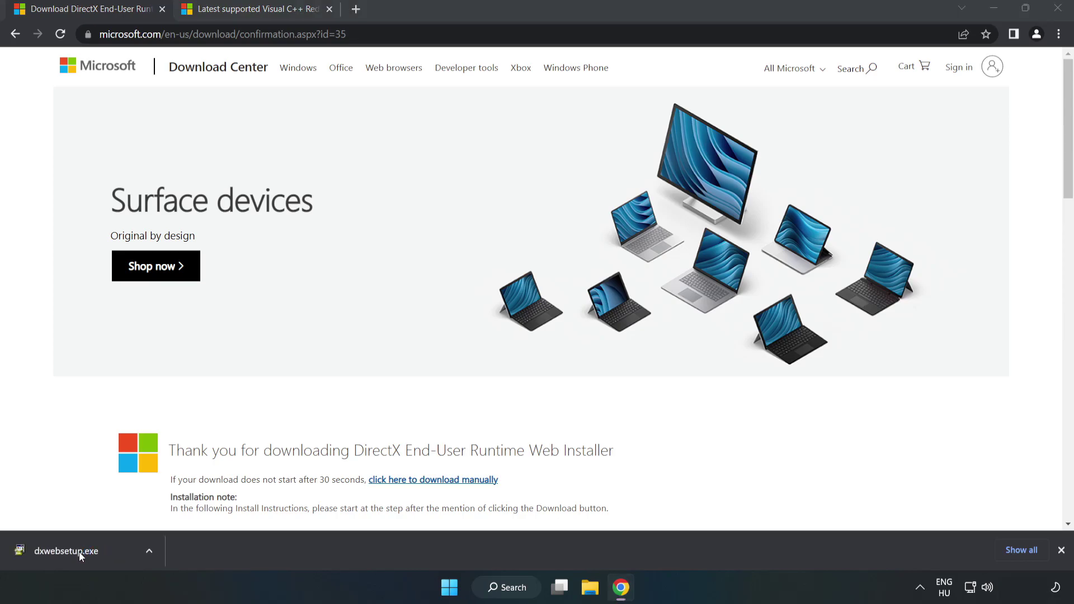
Accept the DirectX license, decline the Bing Bar, and finish setup with no installation needed.
{"action": "left_click_drag", "start_coordinate": [245, 85], "coordinate": [524, 181]}
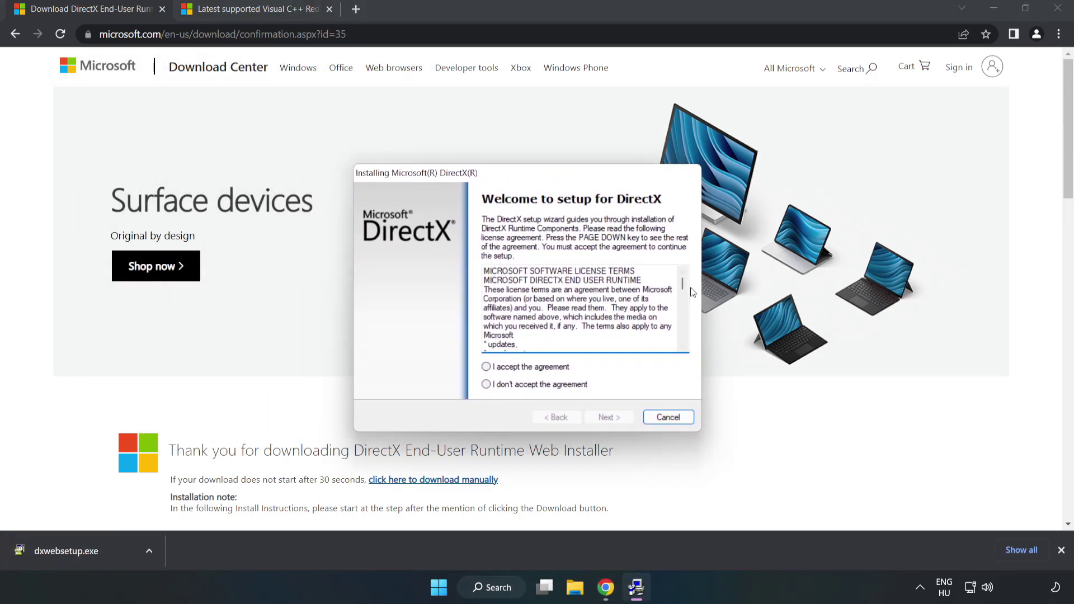
{"action": "left_click_drag", "start_coordinate": [683, 286], "coordinate": [676, 345]}
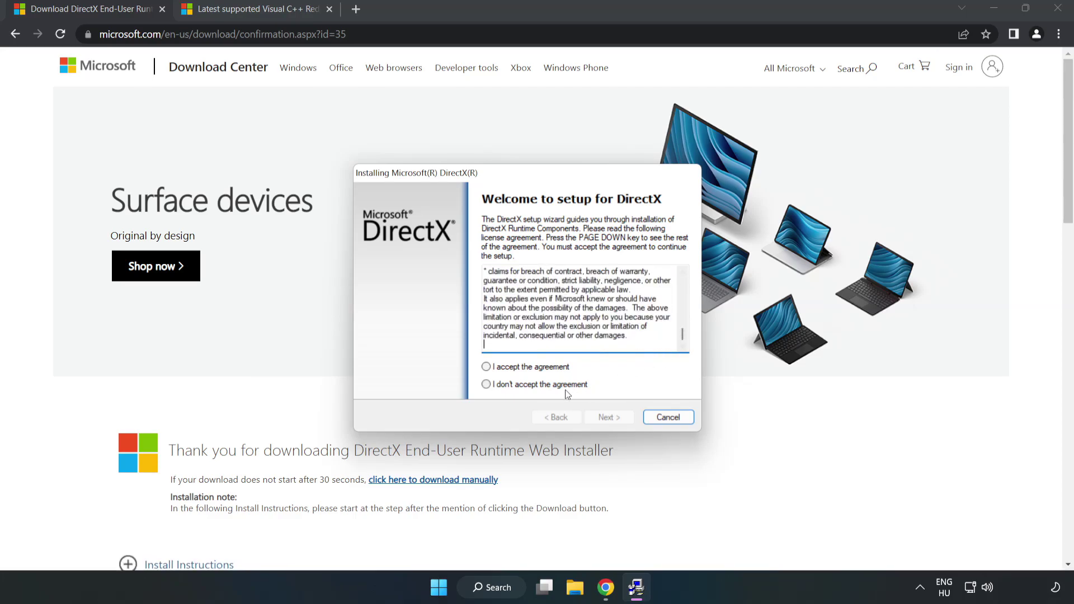
{"action": "left_click", "coordinate": [494, 368]}
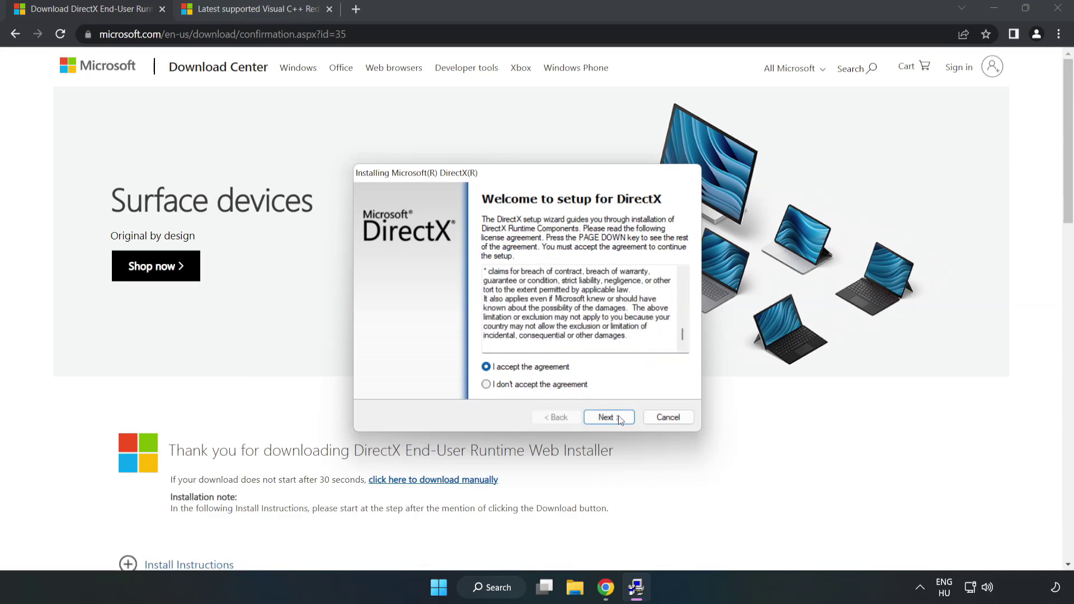
{"action": "left_click", "coordinate": [614, 421]}
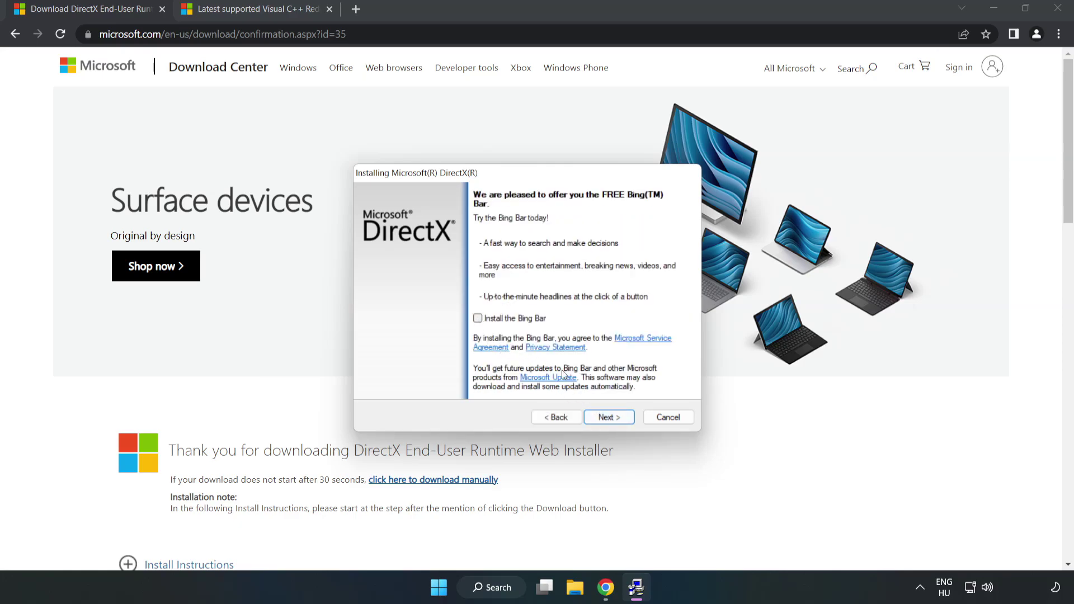
{"action": "left_click", "coordinate": [617, 421]}
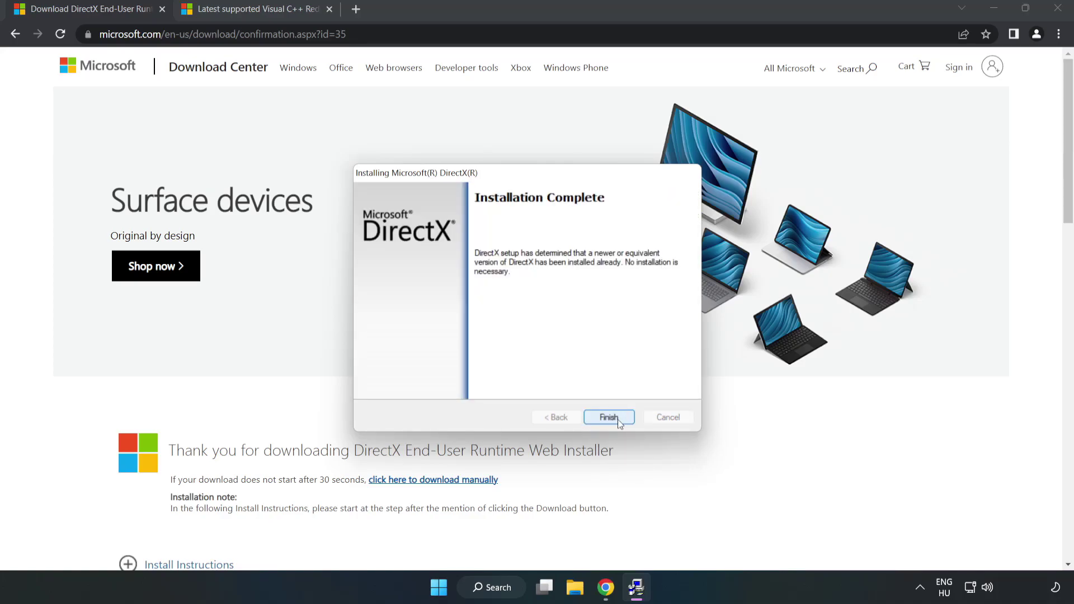
{"action": "left_click", "coordinate": [609, 418]}
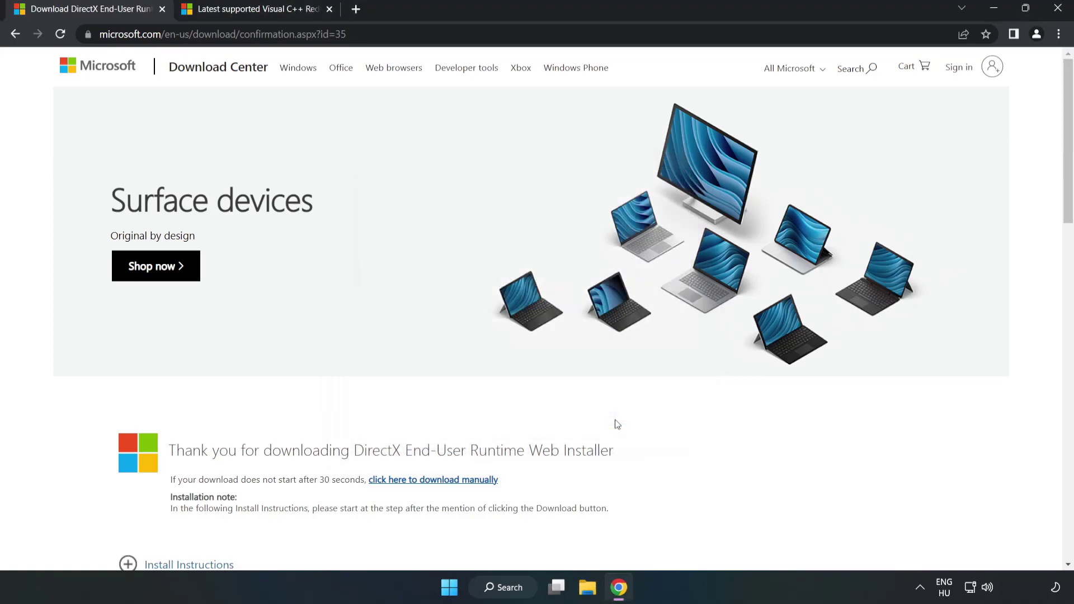
Download the ARM64, x86 and x64 vc_redist installers from the latest supported downloads table.
{"action": "left_click", "coordinate": [162, 14]}
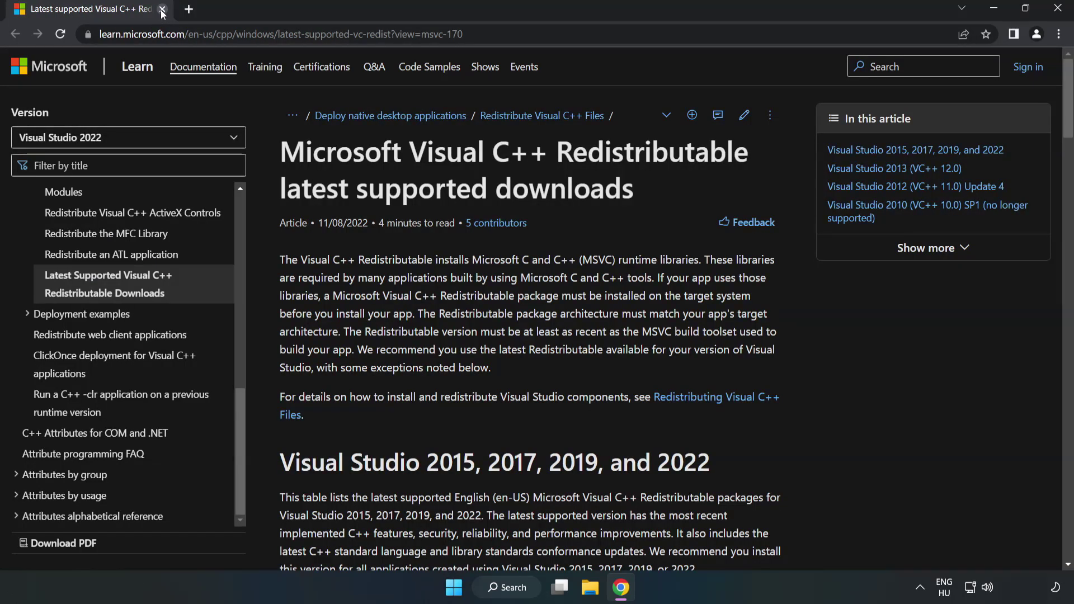
{"action": "left_click", "coordinate": [505, 33]}
{"action": "key", "text": "End"}
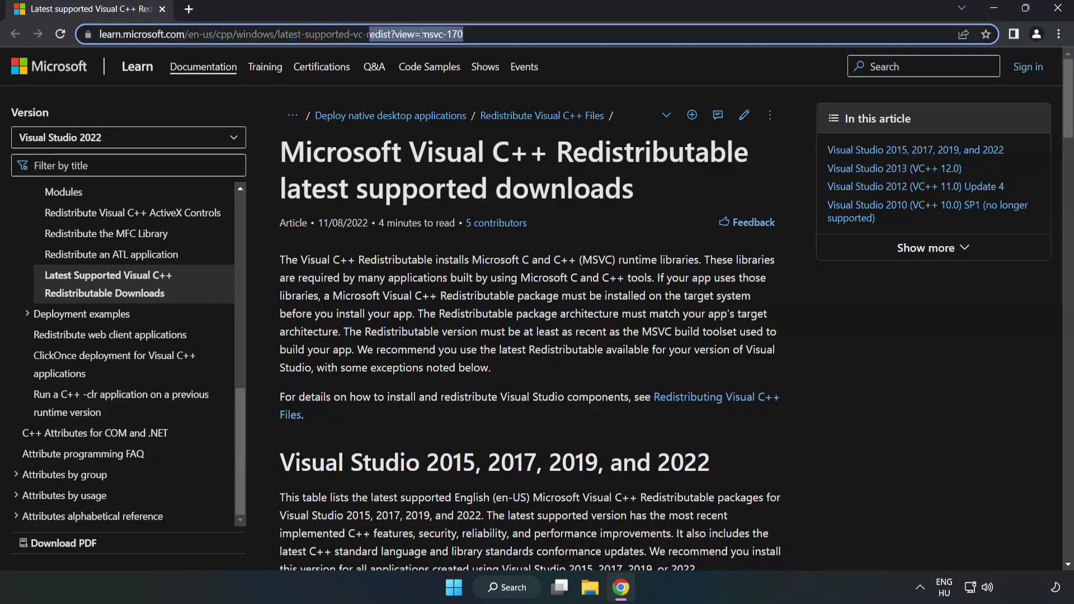
{"action": "left_click", "coordinate": [429, 200]}
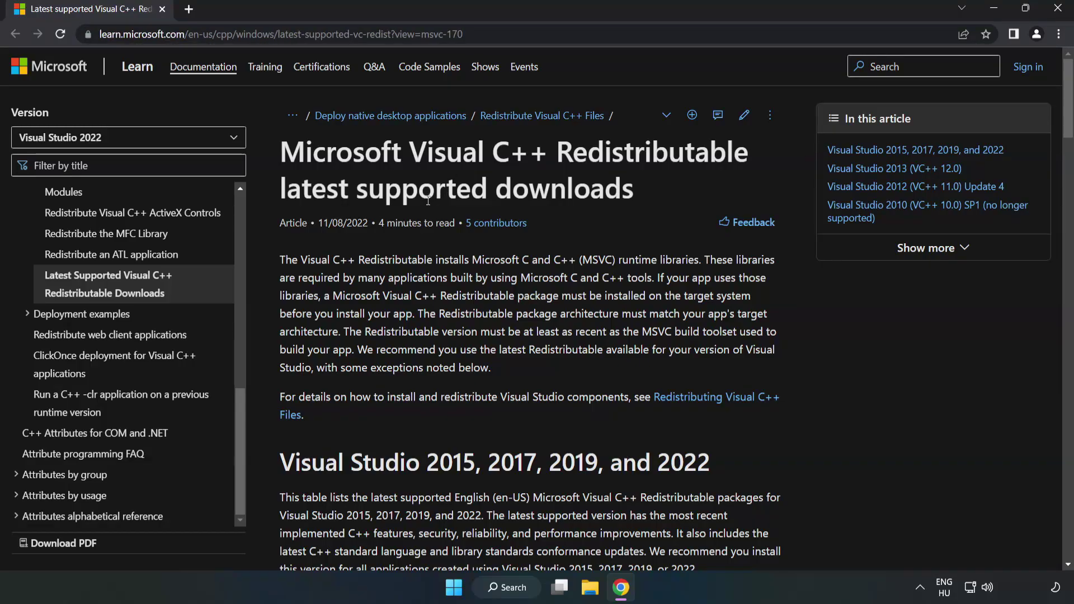
{"action": "scroll", "coordinate": [429, 202], "scroll_direction": "down", "scroll_amount": 4}
{"action": "scroll", "coordinate": [429, 205], "scroll_direction": "down", "scroll_amount": 4}
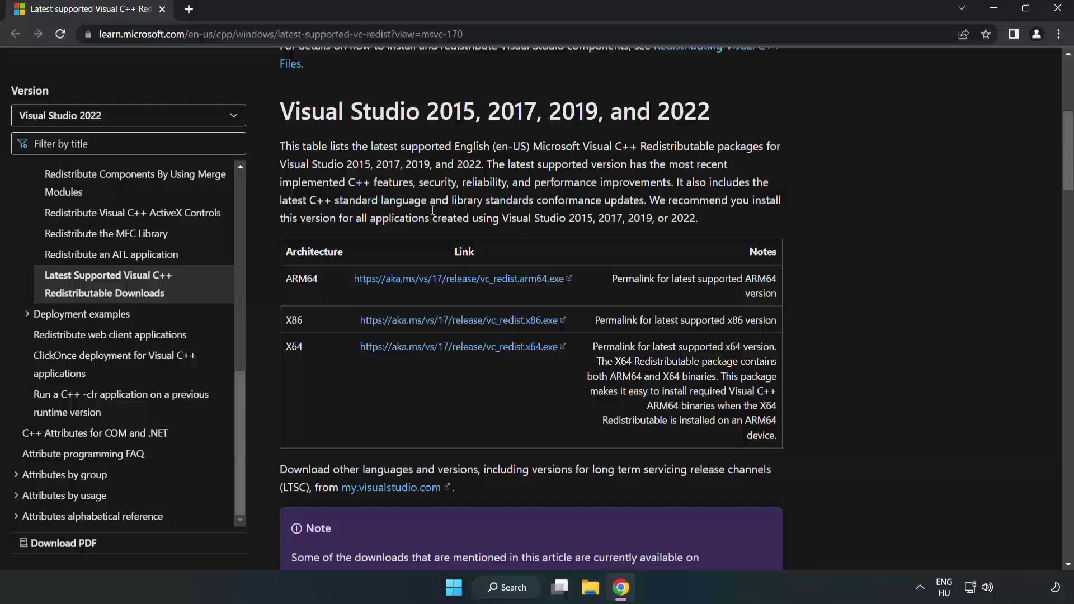
{"action": "scroll", "coordinate": [424, 218], "scroll_direction": "up", "scroll_amount": 1}
{"action": "left_click_drag", "start_coordinate": [278, 114], "coordinate": [711, 121]}
{"action": "left_click", "coordinate": [681, 137]}
{"action": "left_click", "coordinate": [433, 280]}
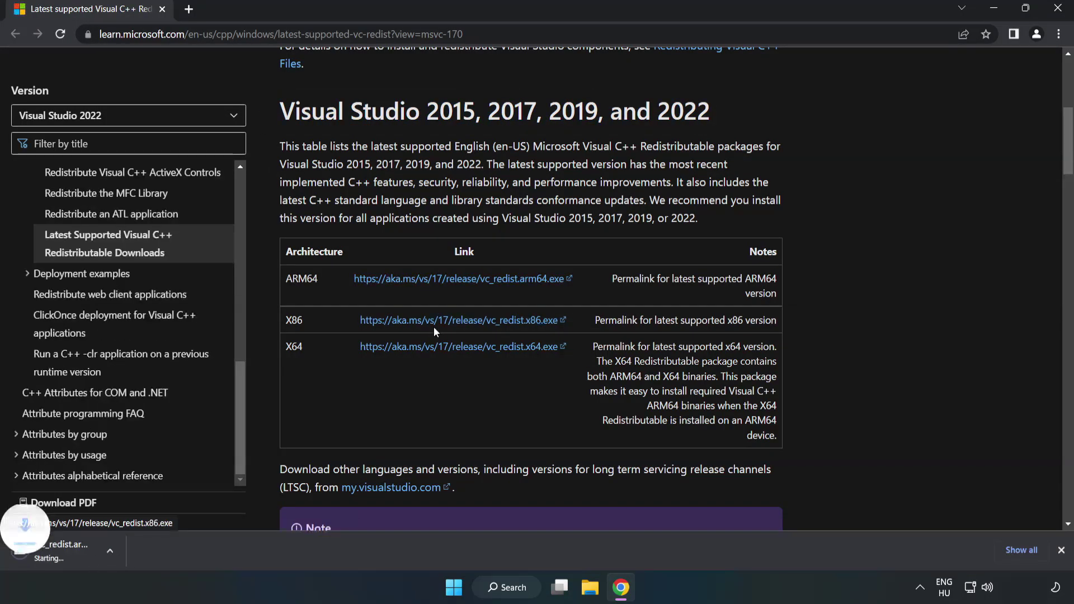
{"action": "left_click", "coordinate": [437, 328]}
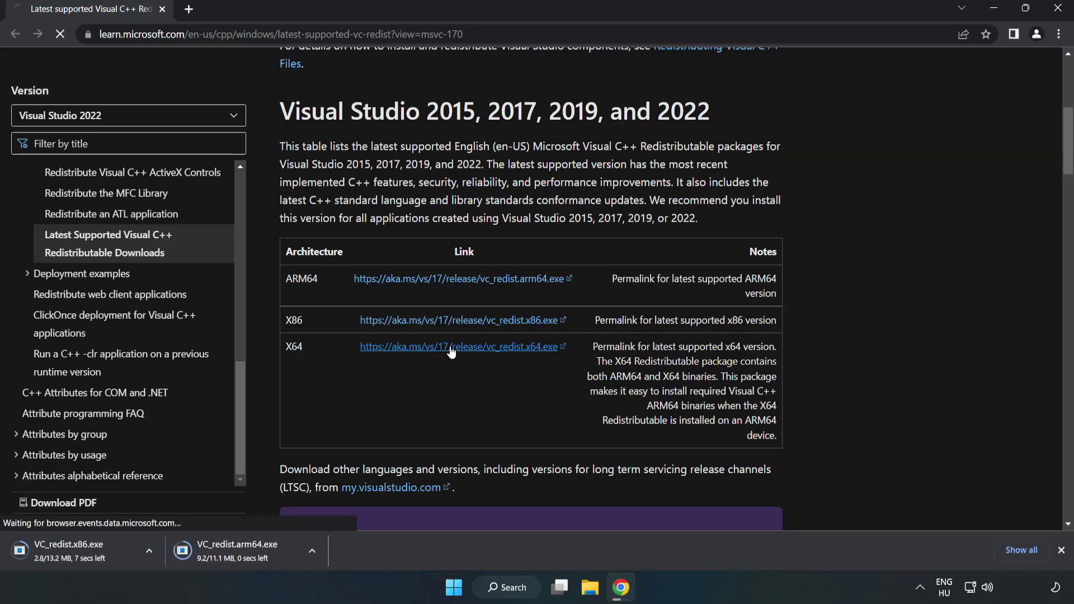
{"action": "left_click", "coordinate": [449, 348]}
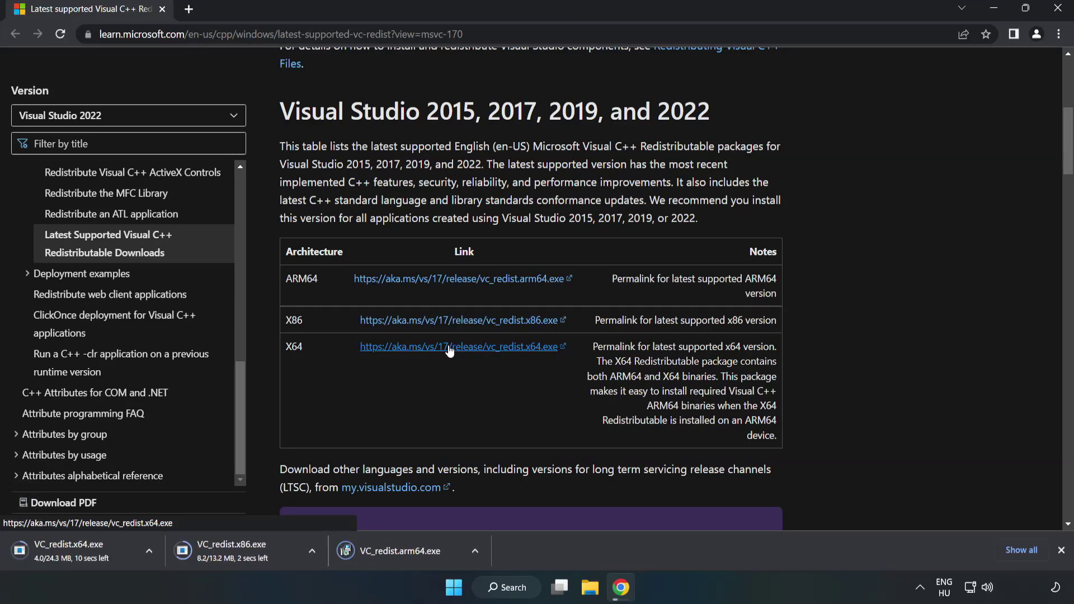
Try installing VC_redist.arm64.exe and close it after it fails as unsupported.
{"action": "left_click", "coordinate": [409, 552]}
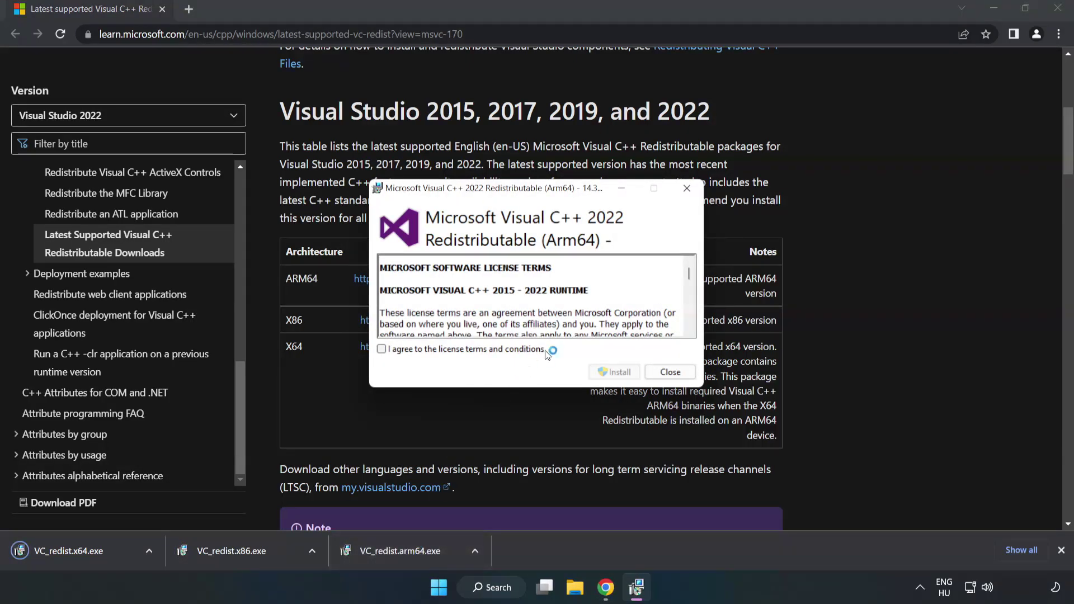
{"action": "left_click_drag", "start_coordinate": [689, 272], "coordinate": [689, 320]}
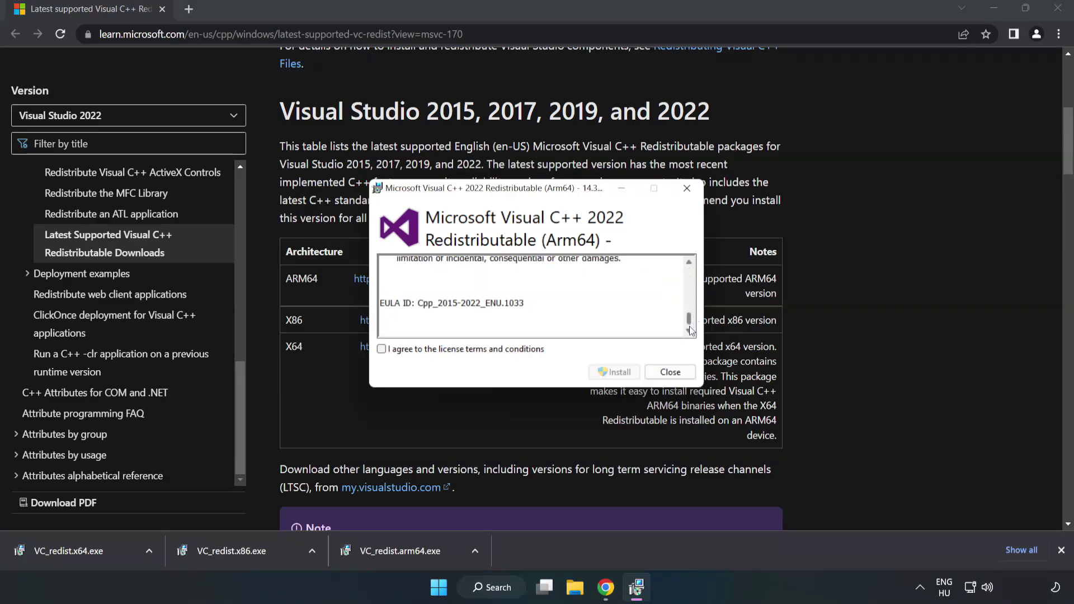
{"action": "left_click", "coordinate": [381, 349]}
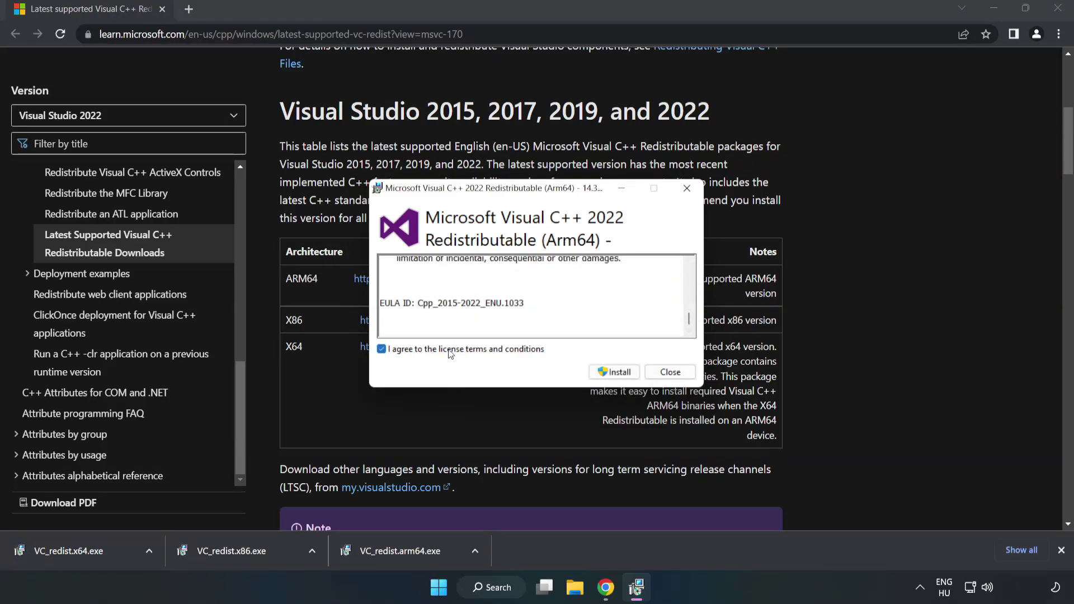
{"action": "left_click", "coordinate": [615, 373]}
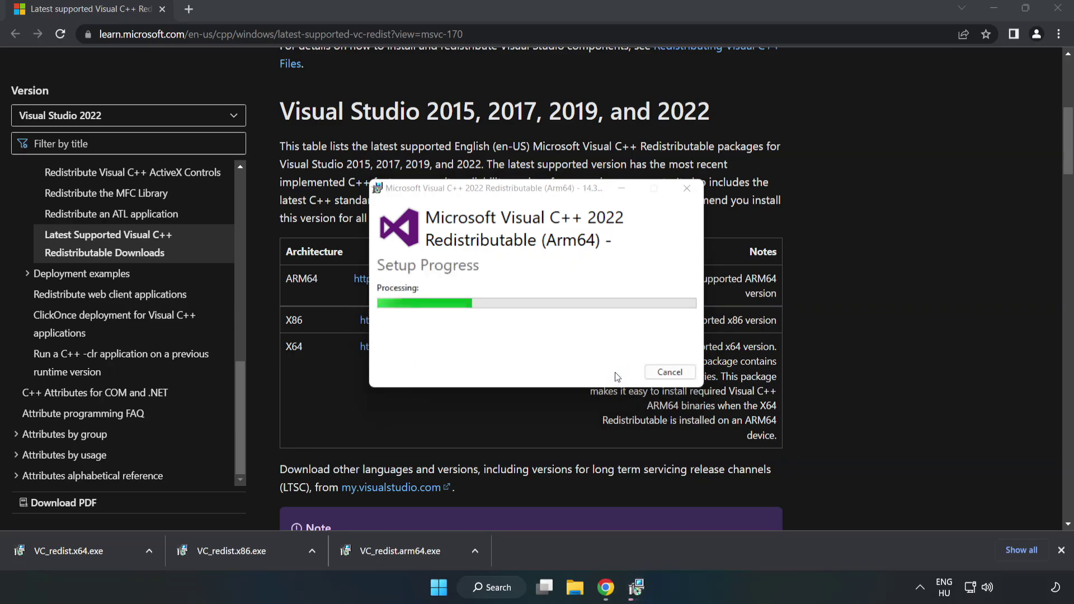
{"action": "left_click", "coordinate": [670, 372]}
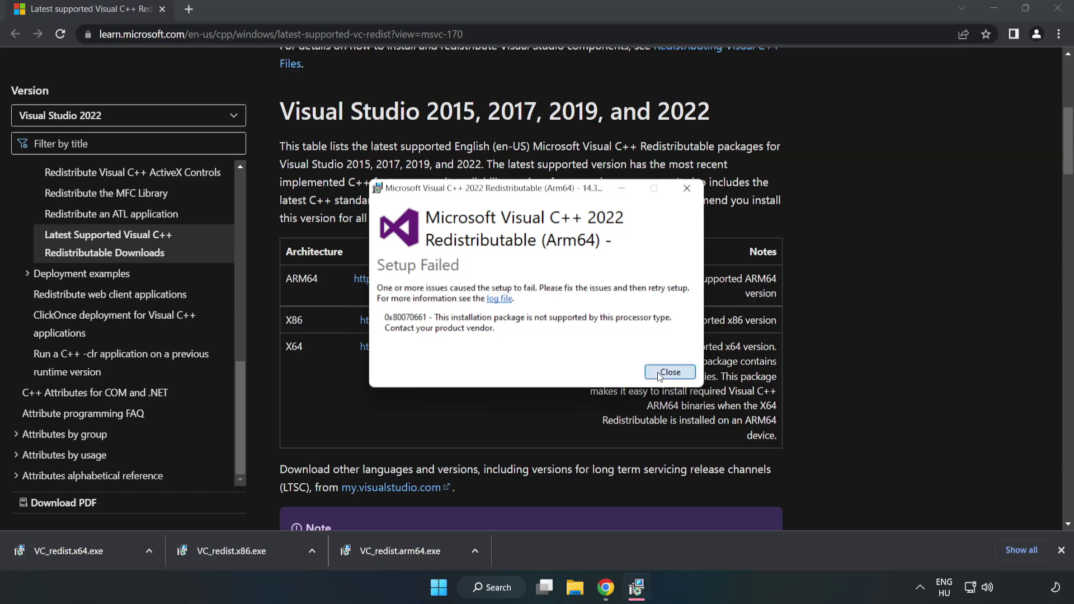
Run VC_redist.x86.exe and agree to its license terms.
{"action": "left_click", "coordinate": [237, 548]}
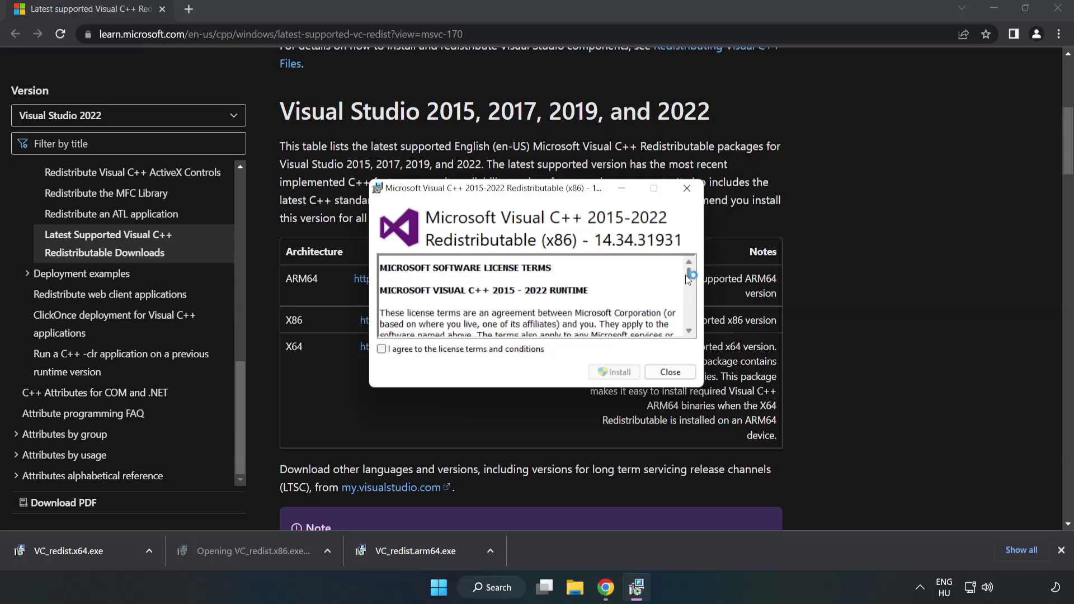
{"action": "left_click_drag", "start_coordinate": [689, 274], "coordinate": [688, 334]}
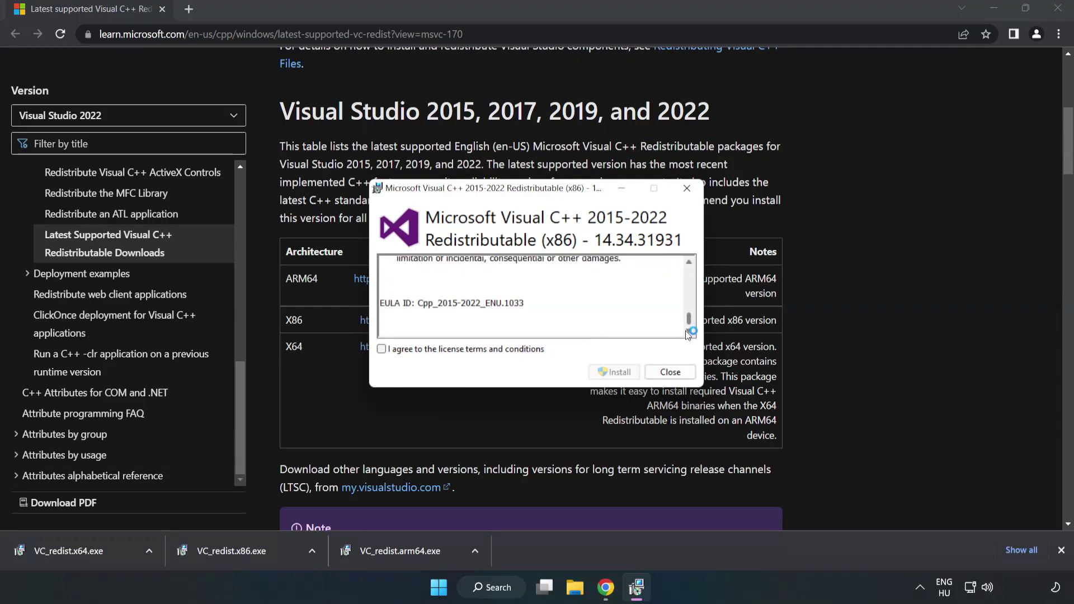
{"action": "left_click", "coordinate": [381, 349]}
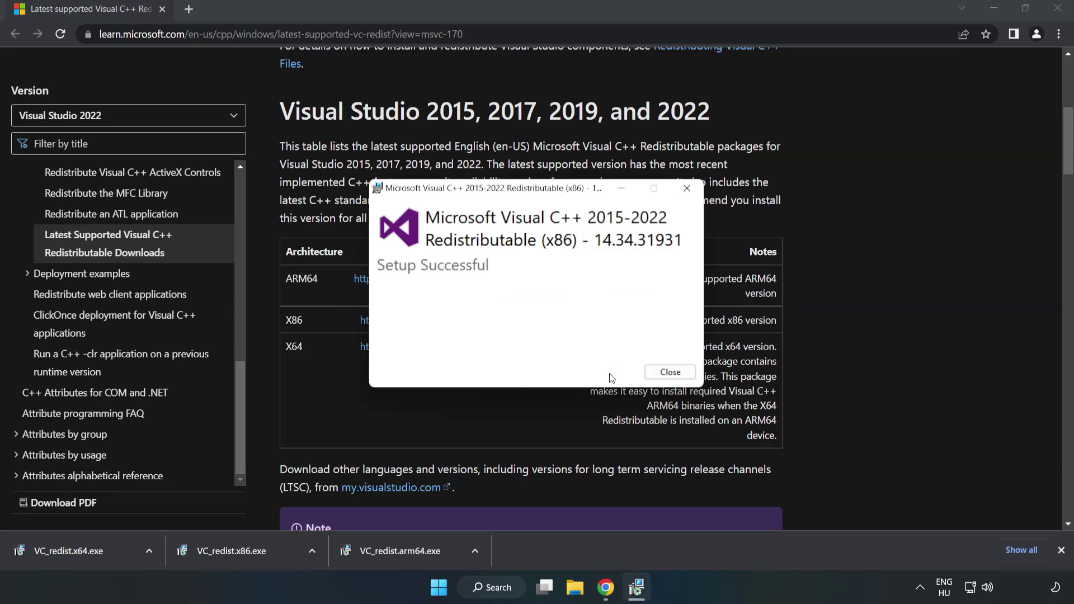
Close the finished x86 setup, install VC_redist.x64.exe (14.34.31931), then close the browser.
{"action": "left_click", "coordinate": [671, 373]}
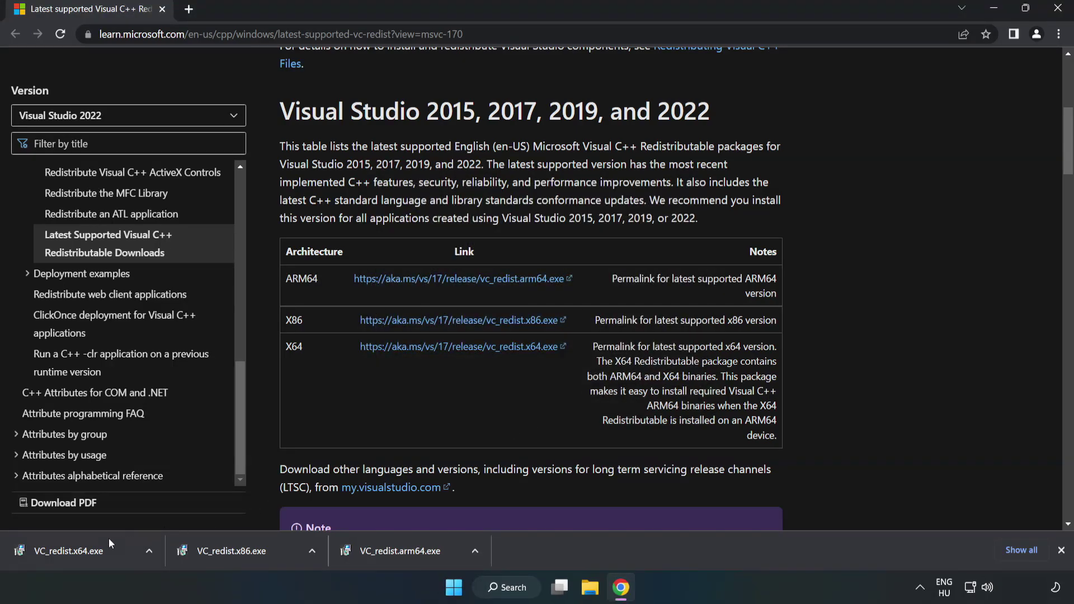
{"action": "left_click", "coordinate": [58, 547]}
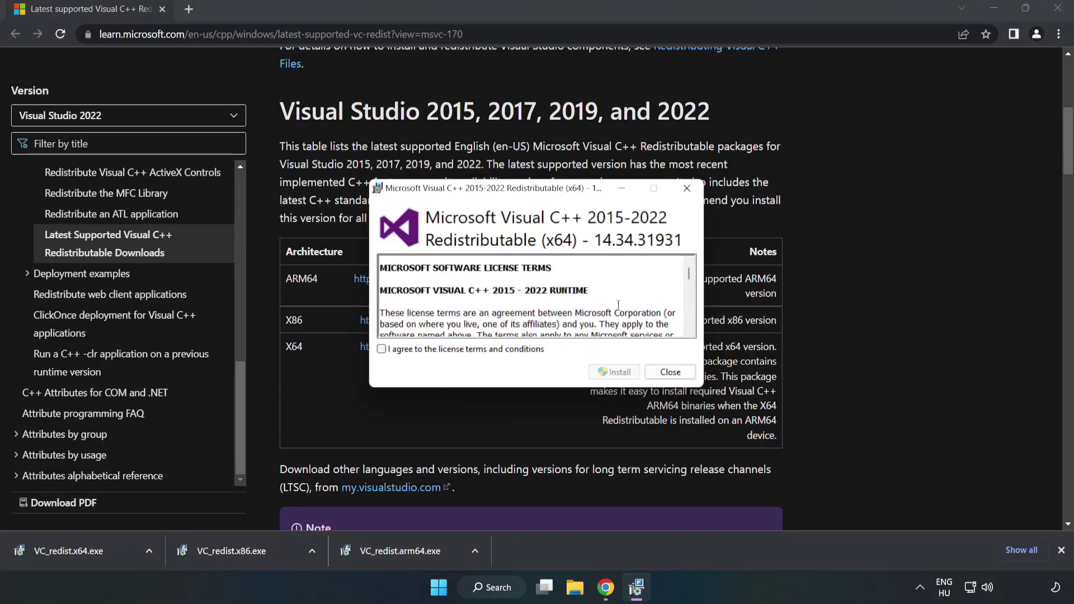
{"action": "left_click_drag", "start_coordinate": [689, 276], "coordinate": [690, 326]}
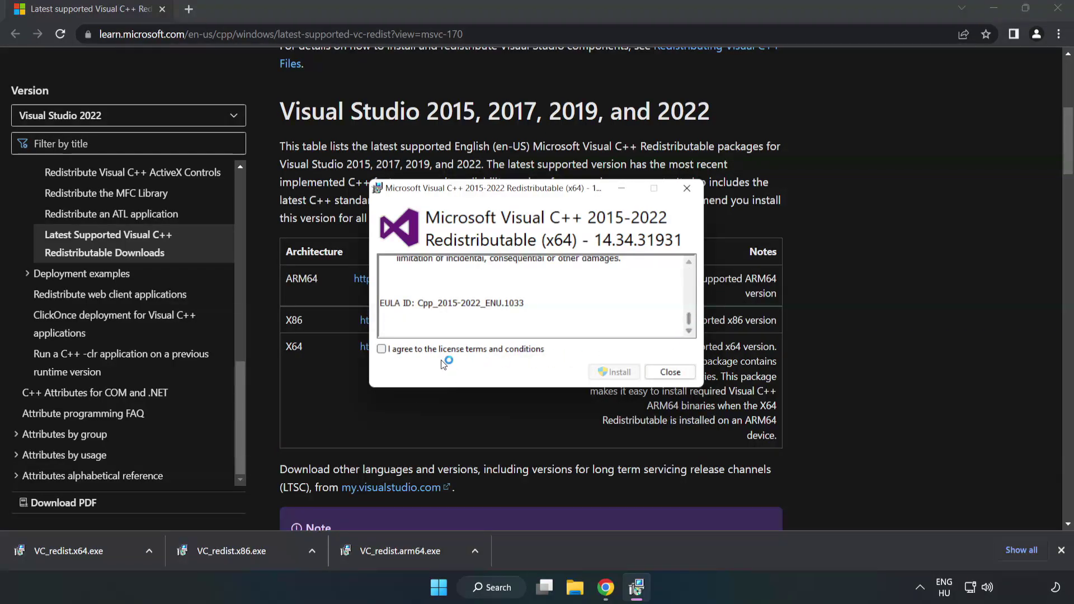
{"action": "left_click", "coordinate": [382, 349]}
{"action": "left_click", "coordinate": [610, 372]}
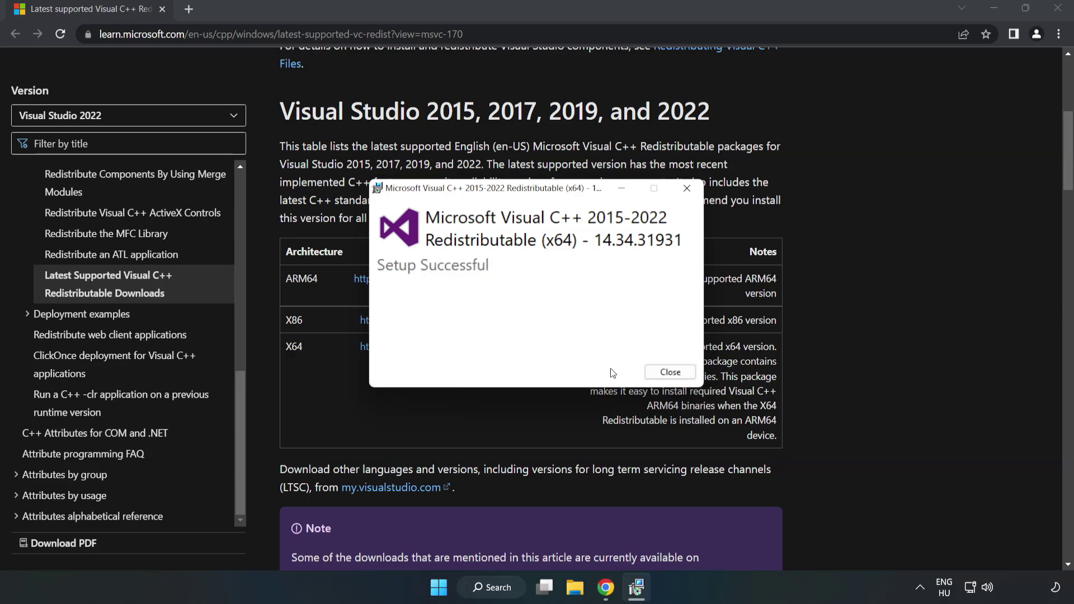
{"action": "left_click", "coordinate": [670, 372]}
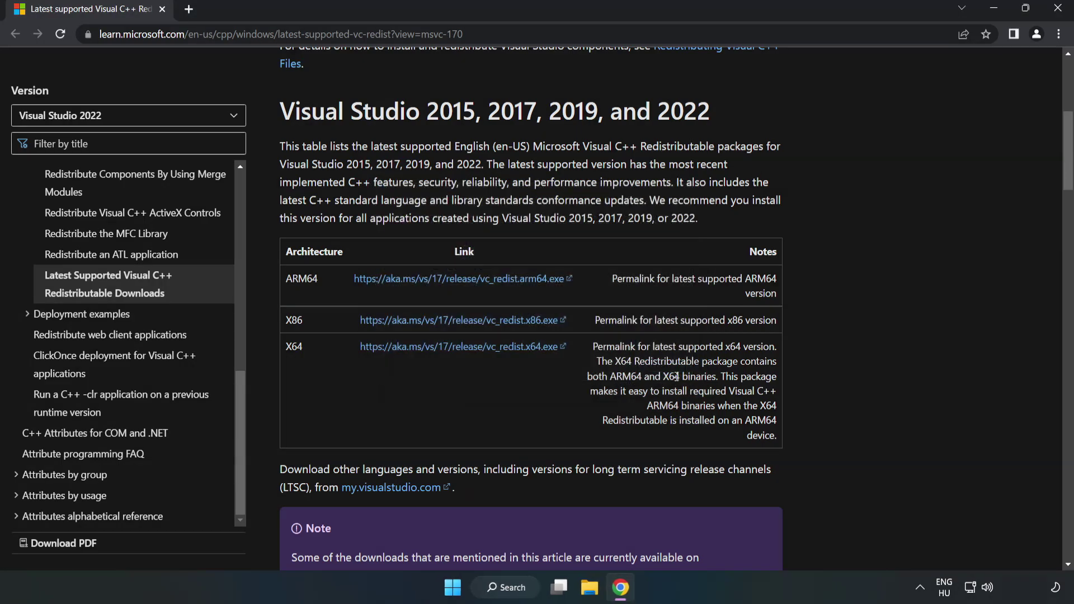
{"action": "left_click", "coordinate": [1059, 9]}
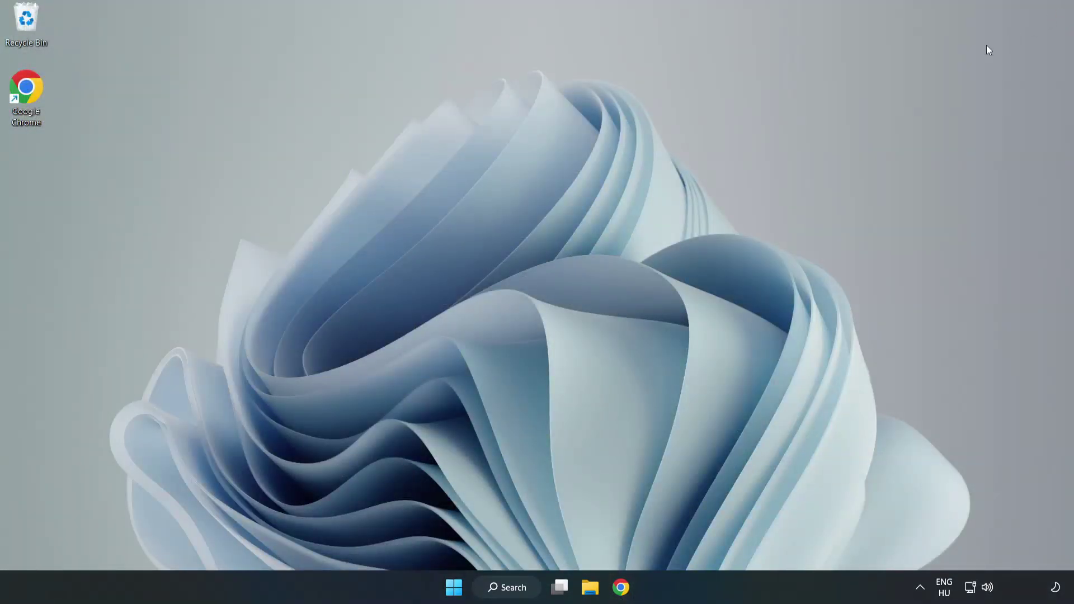
Search for 'cmd' and run Command Prompt as administrator.
{"action": "left_click", "coordinate": [520, 587]}
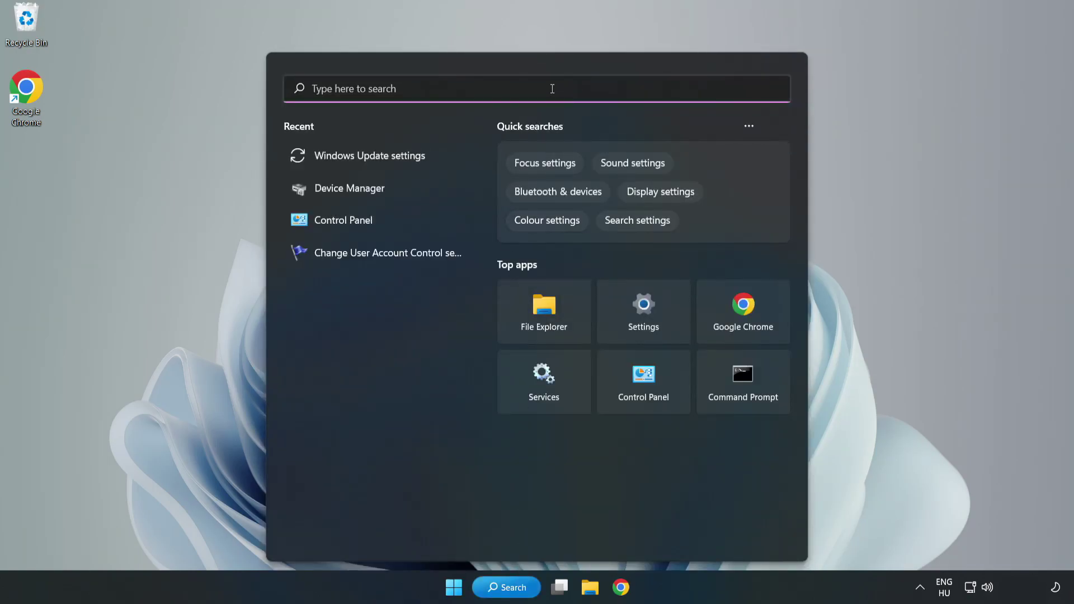
{"action": "type", "text": "cmd"}
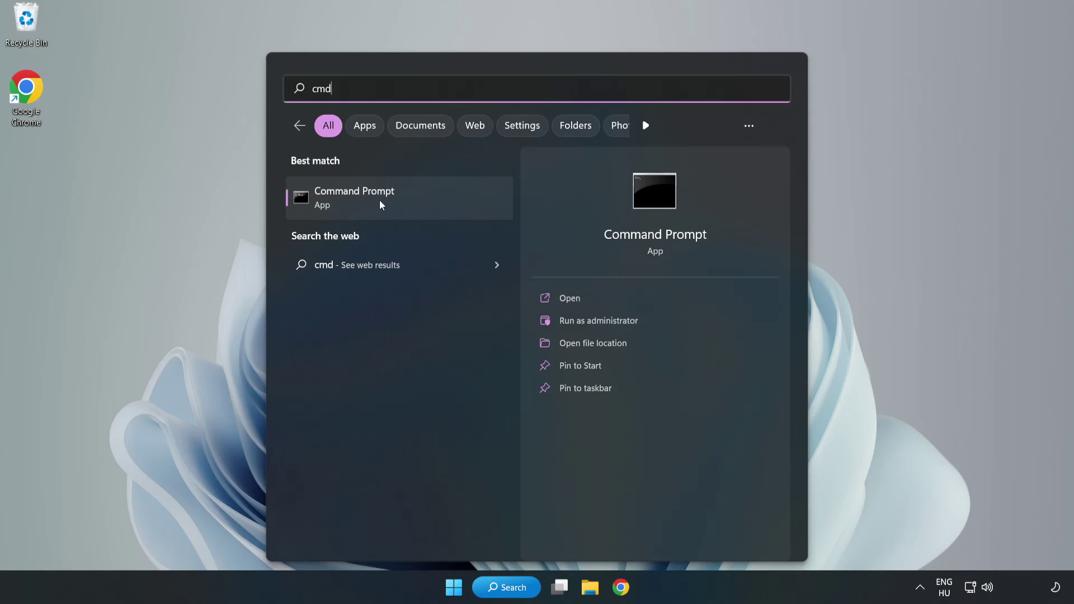
{"action": "right_click", "coordinate": [421, 203]}
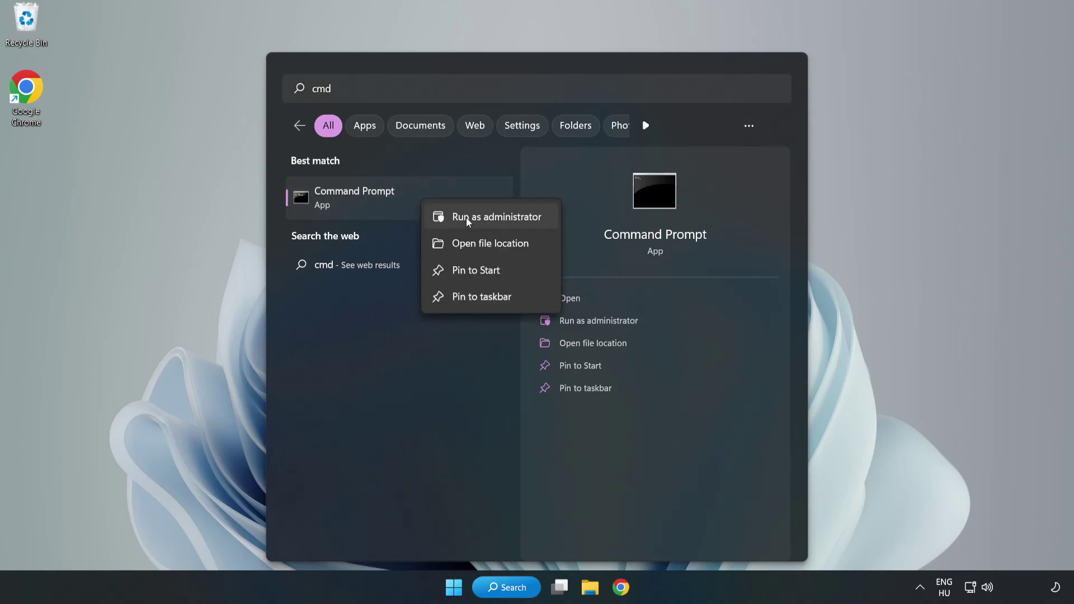
{"action": "left_click", "coordinate": [464, 218]}
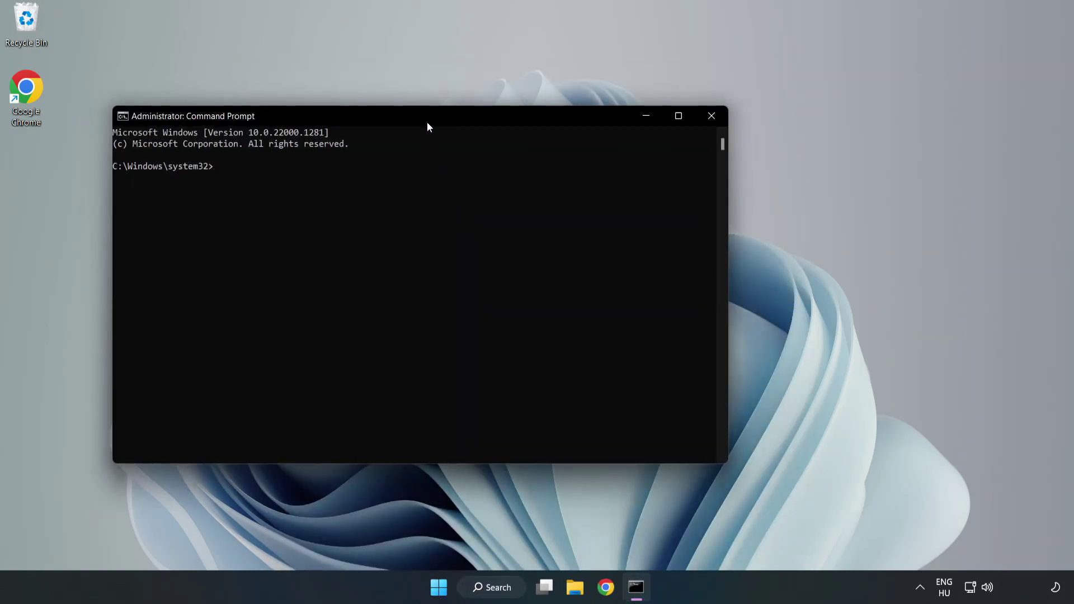
Run sfc /scannow, confirm no integrity violations were found, then close the window.
{"action": "left_click_drag", "start_coordinate": [428, 122], "coordinate": [546, 123]}
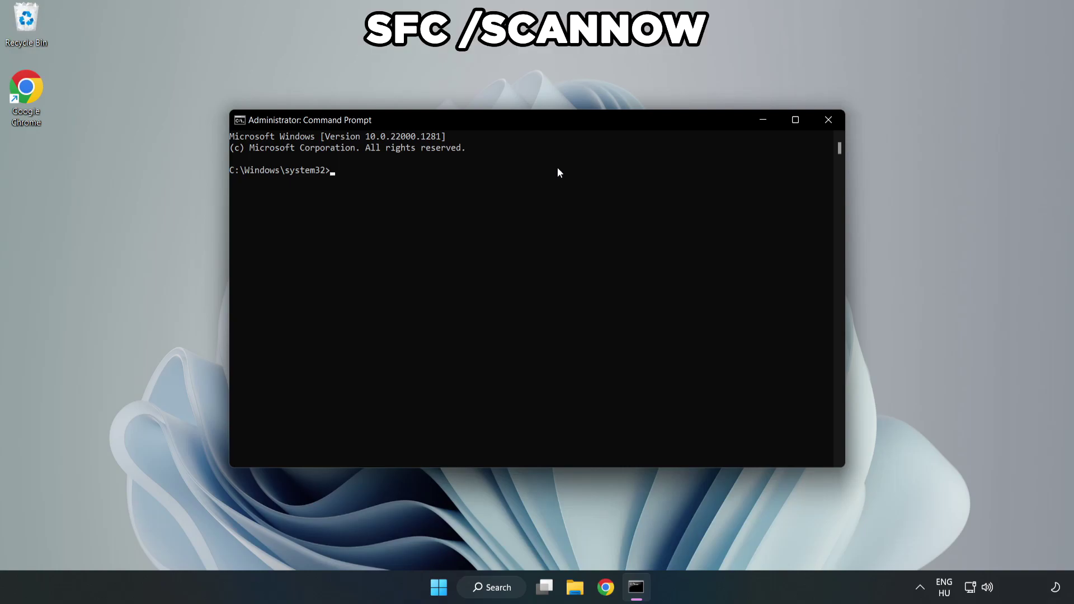
{"action": "type", "text": "sfc /scannow"}
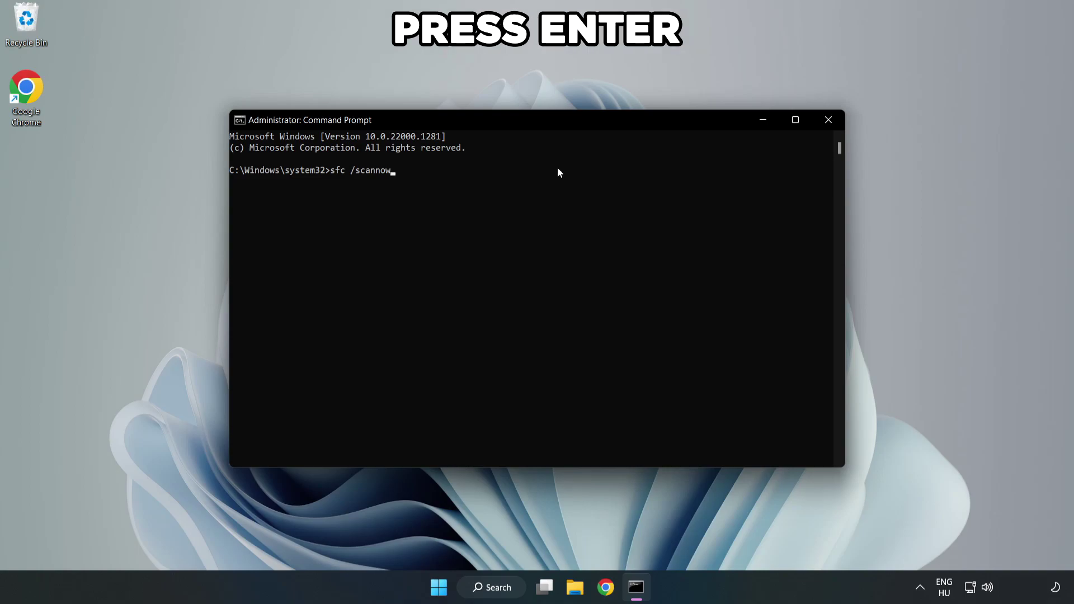
{"action": "key", "text": "Return"}
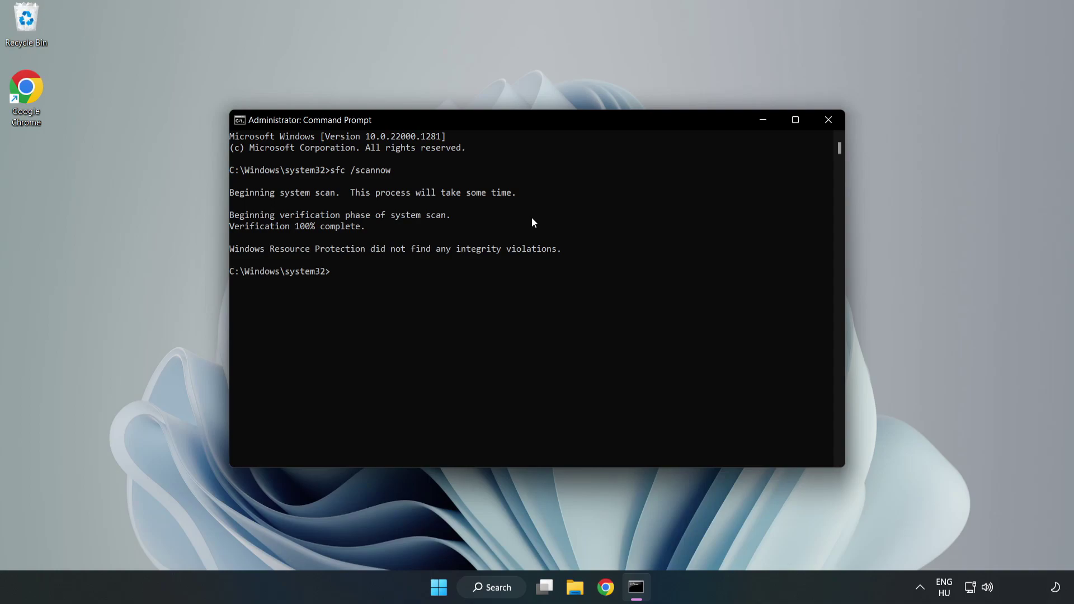
{"action": "left_click", "coordinate": [828, 123]}
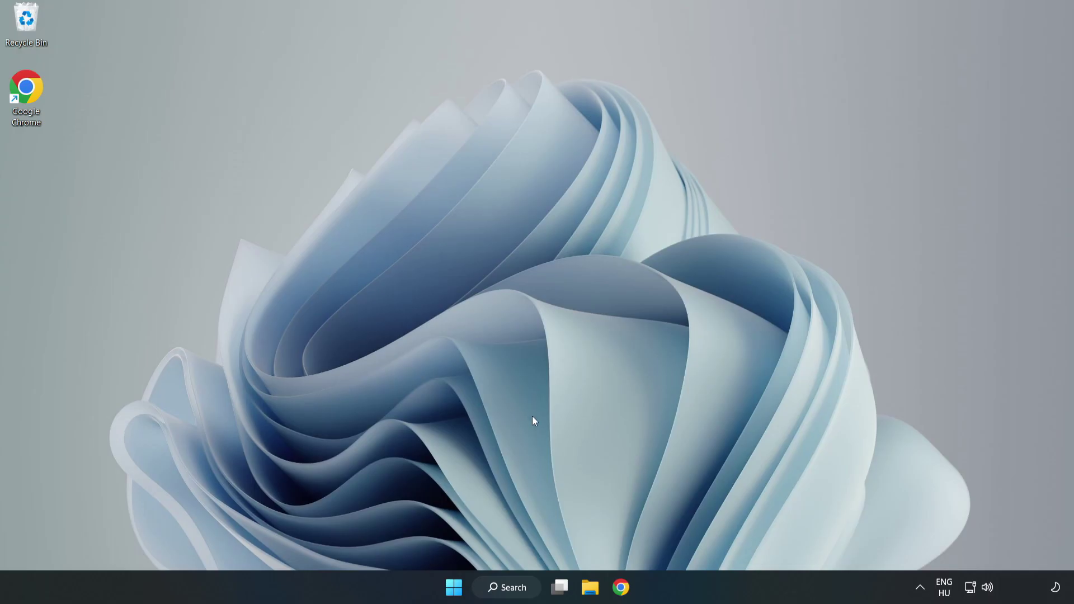
Search for 'security' and launch the Windows Security app.
{"action": "left_click", "coordinate": [505, 589]}
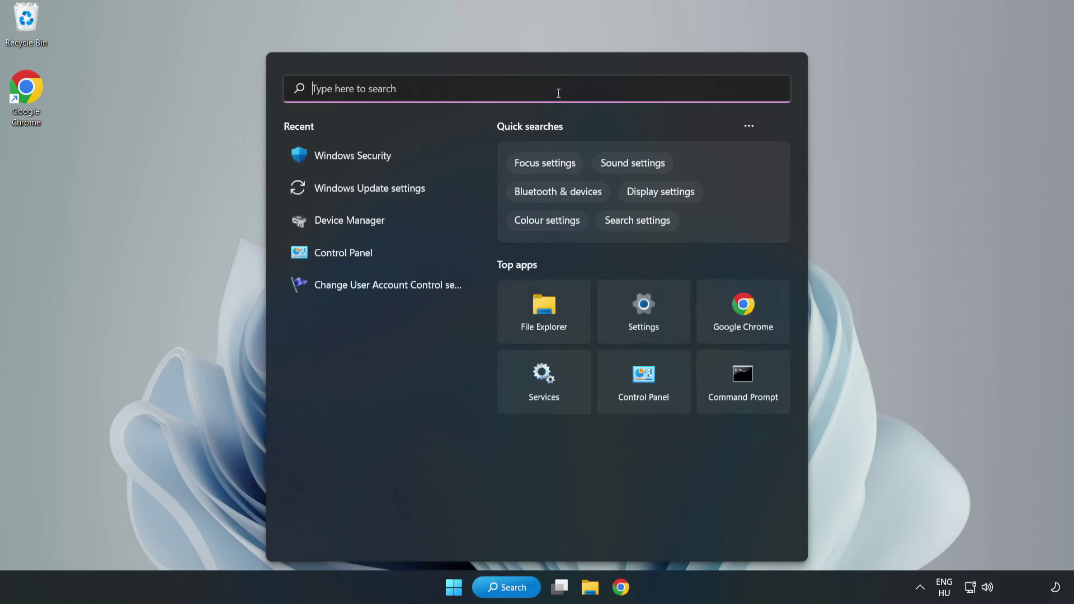
{"action": "type", "text": "sec"}
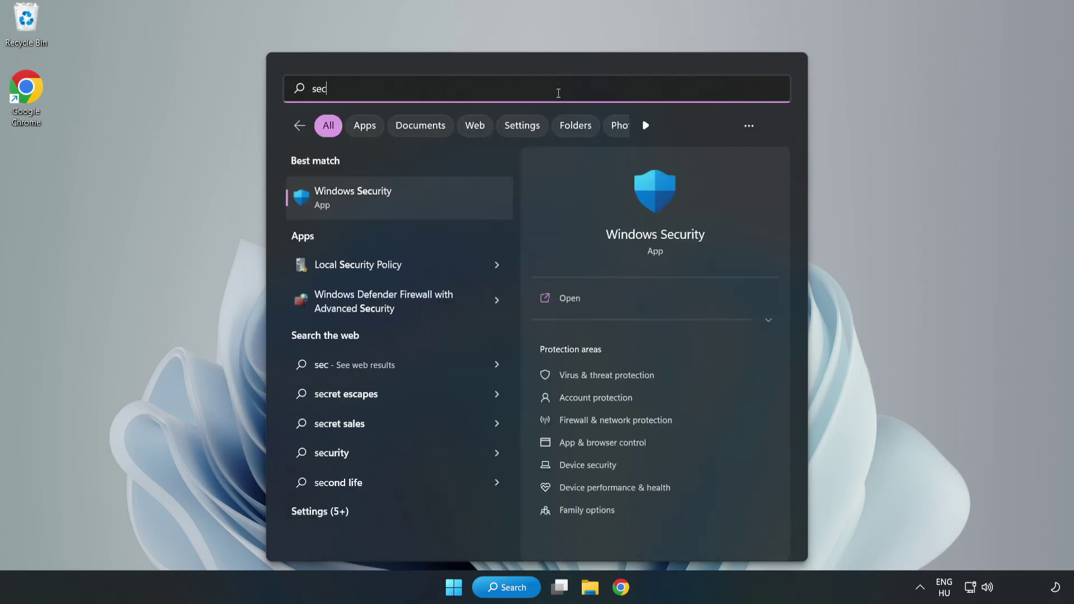
{"action": "type", "text": "urity"}
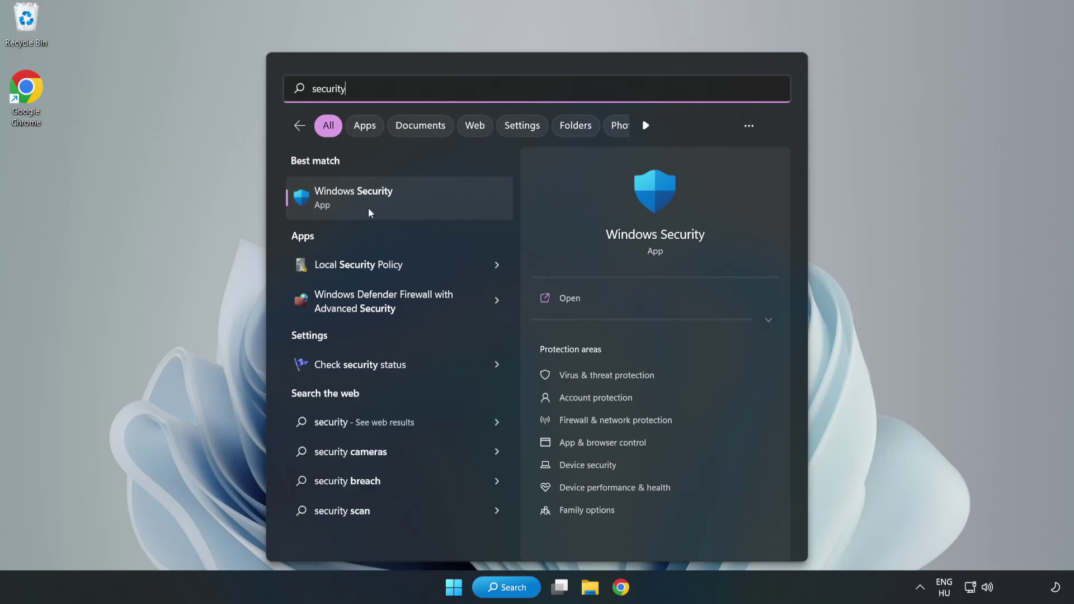
{"action": "left_click", "coordinate": [389, 208]}
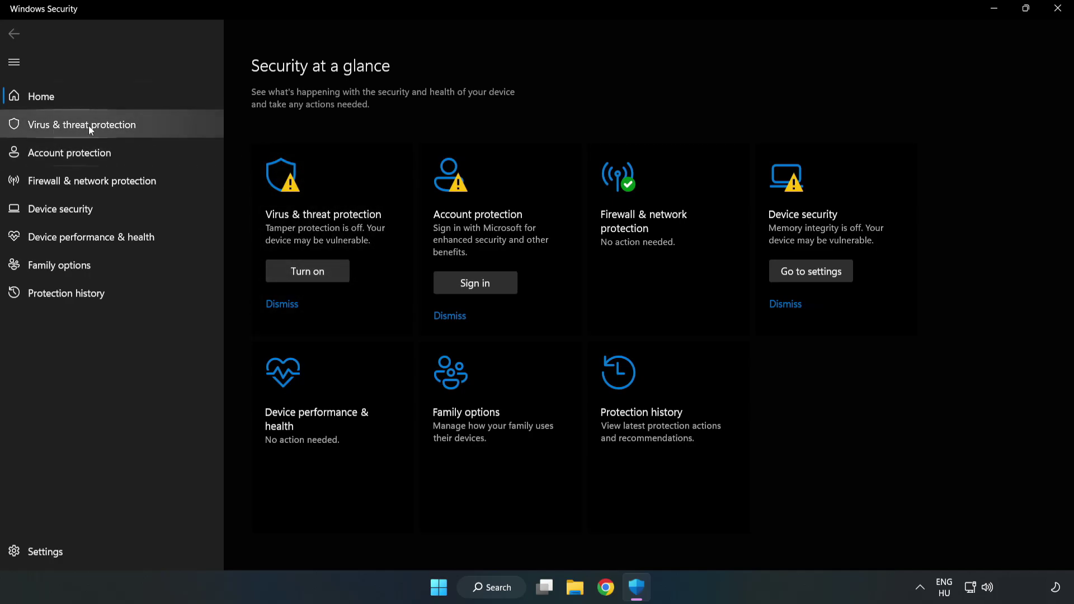
Open Virus & threat protection settings and go to Add or remove exclusions.
{"action": "left_click", "coordinate": [70, 128]}
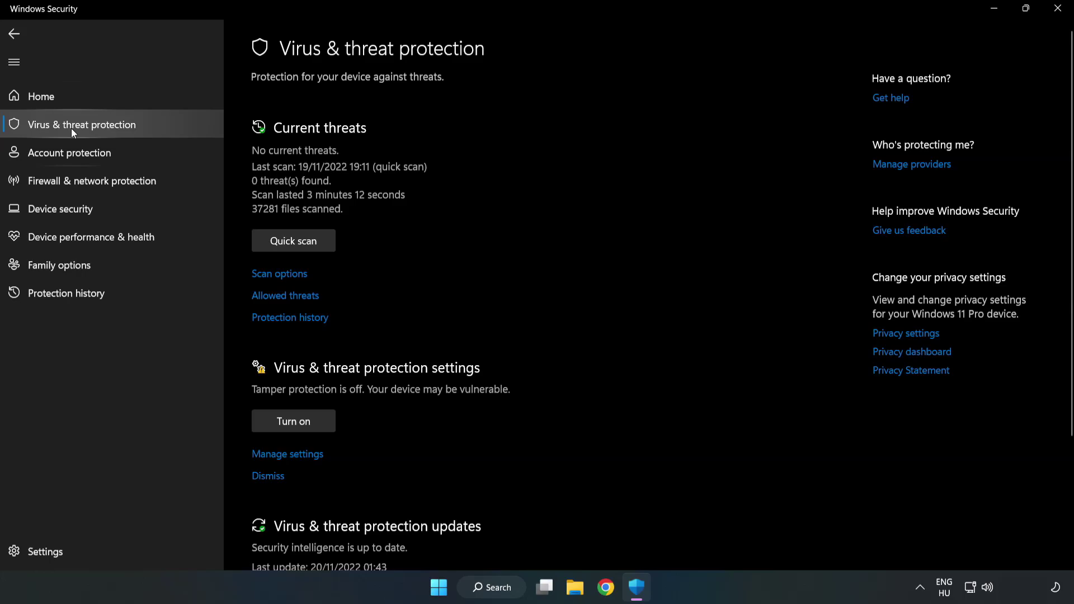
{"action": "scroll", "coordinate": [559, 216], "scroll_direction": "down", "scroll_amount": 2}
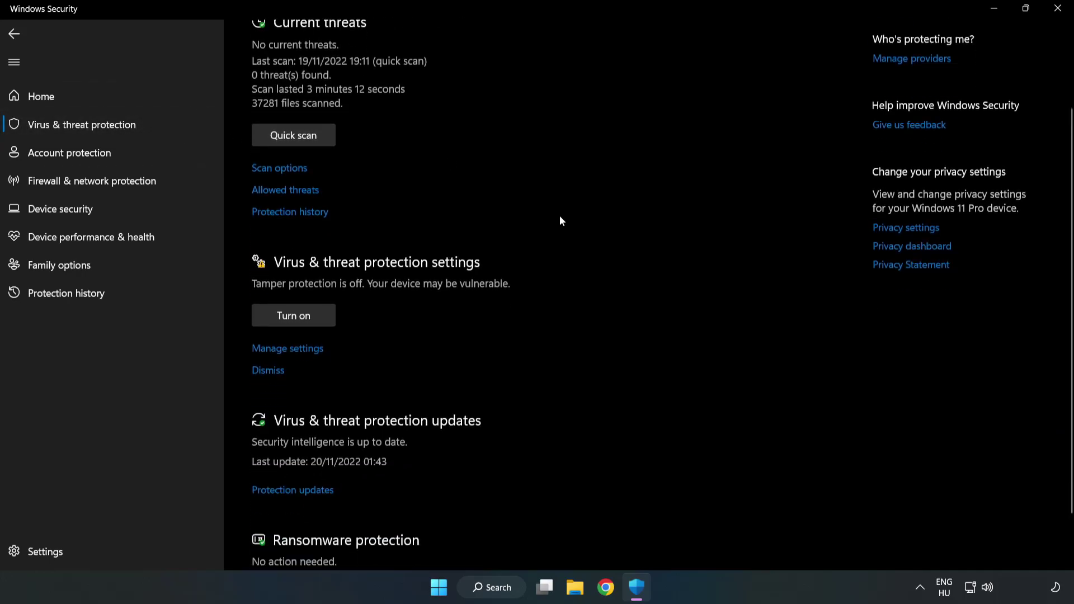
{"action": "scroll", "coordinate": [561, 220], "scroll_direction": "down", "scroll_amount": 1}
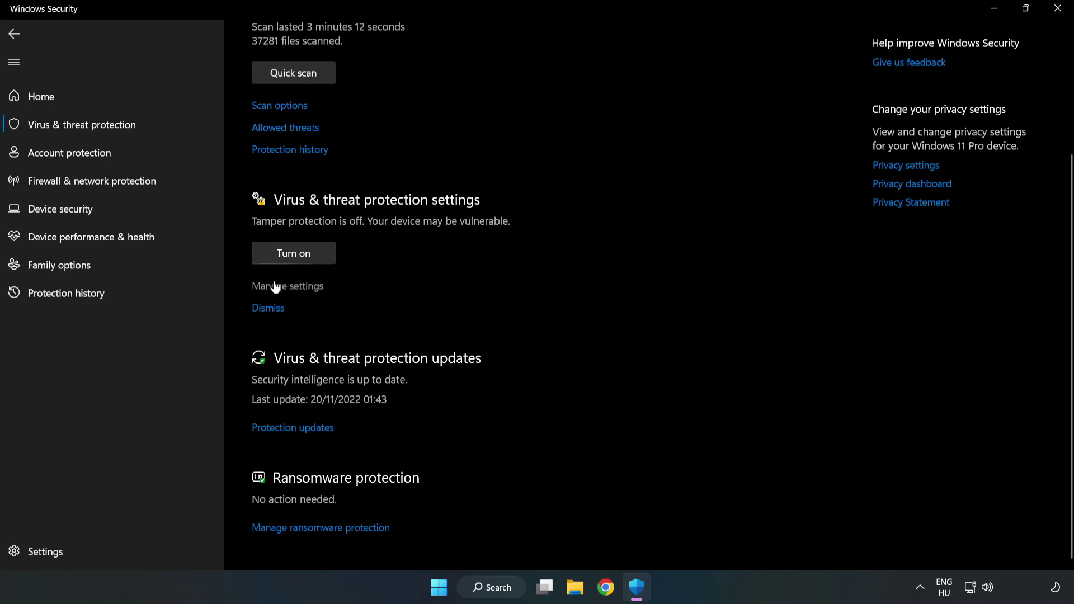
{"action": "left_click", "coordinate": [293, 287]}
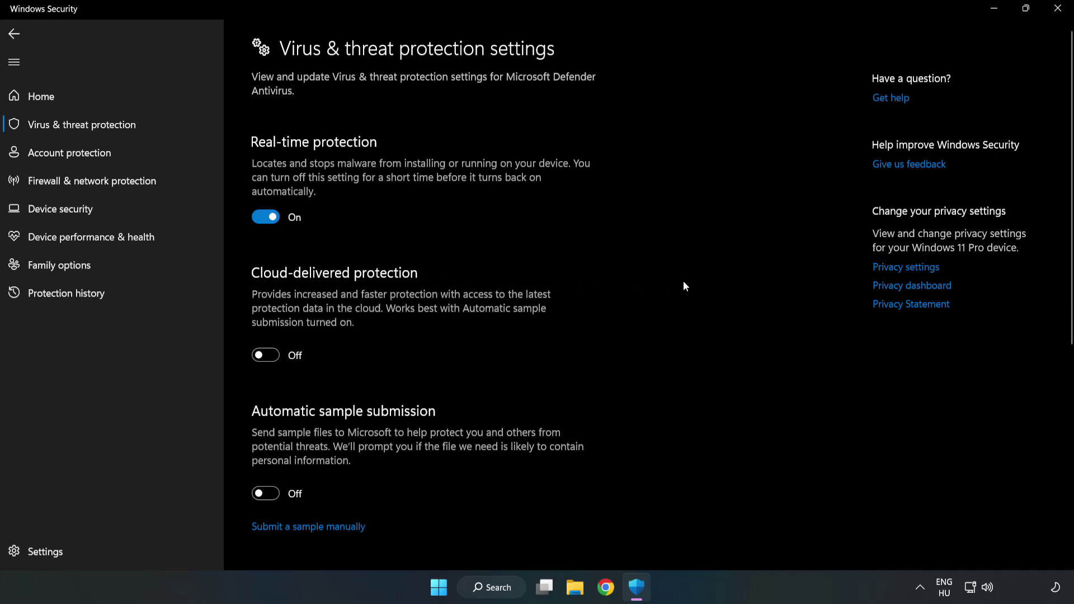
{"action": "scroll", "coordinate": [684, 284], "scroll_direction": "down", "scroll_amount": 7}
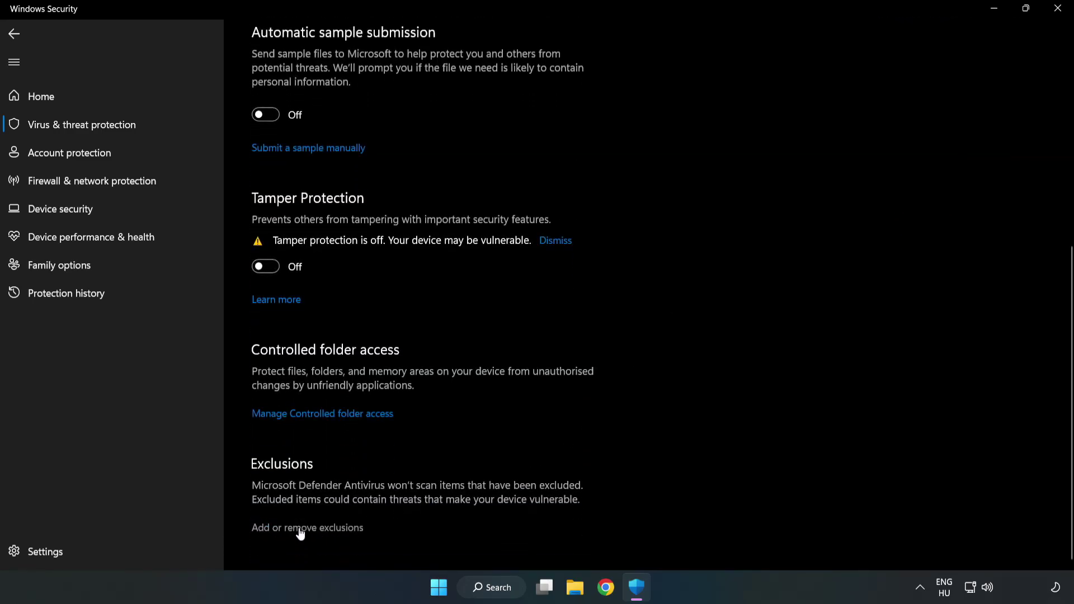
{"action": "left_click", "coordinate": [317, 529]}
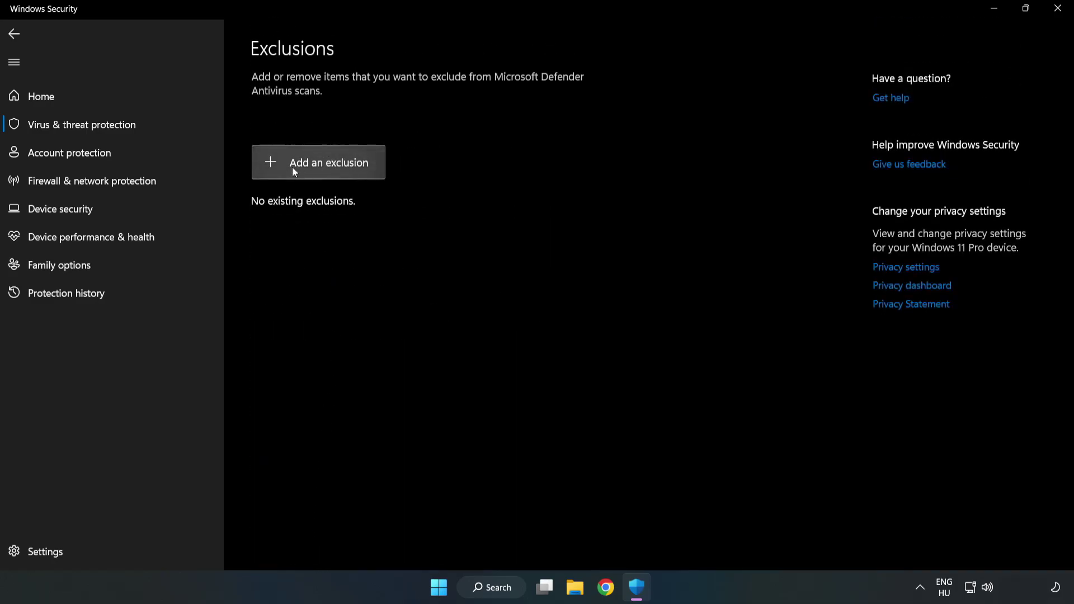
Add the C:\Program Files (x86)\NOT WORKING APP shortcut as a File exclusion, then close Windows Security.
{"action": "left_click", "coordinate": [330, 171]}
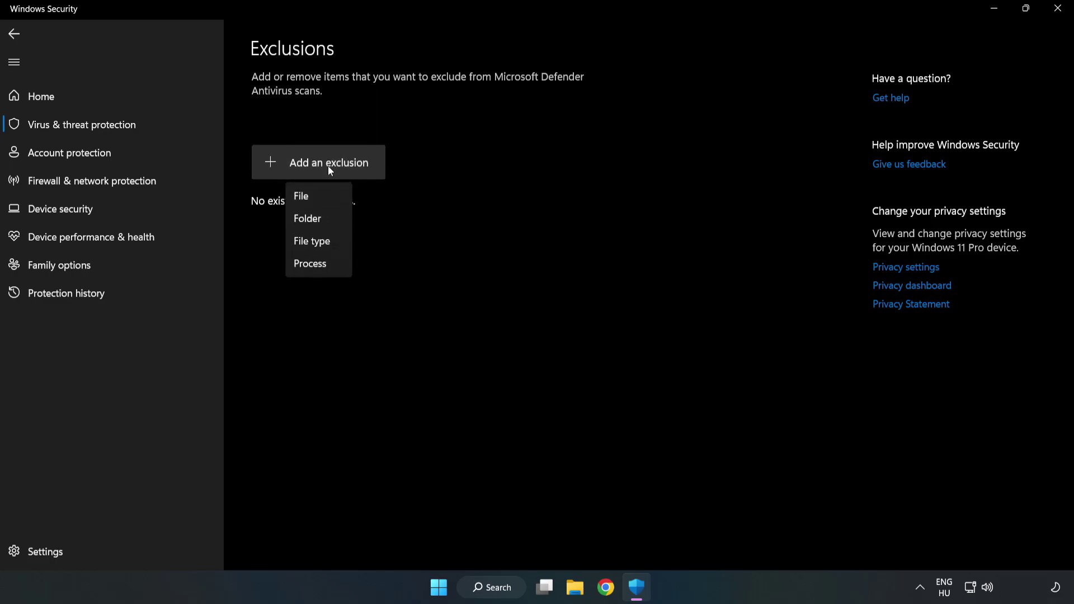
{"action": "left_click", "coordinate": [308, 200]}
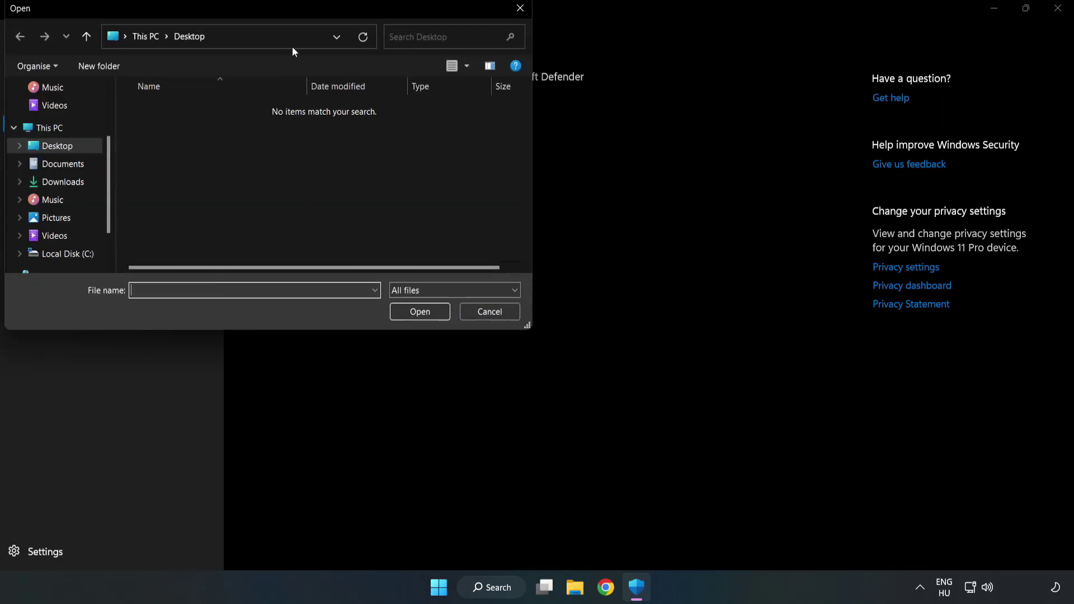
{"action": "left_click_drag", "start_coordinate": [290, 10], "coordinate": [494, 119]}
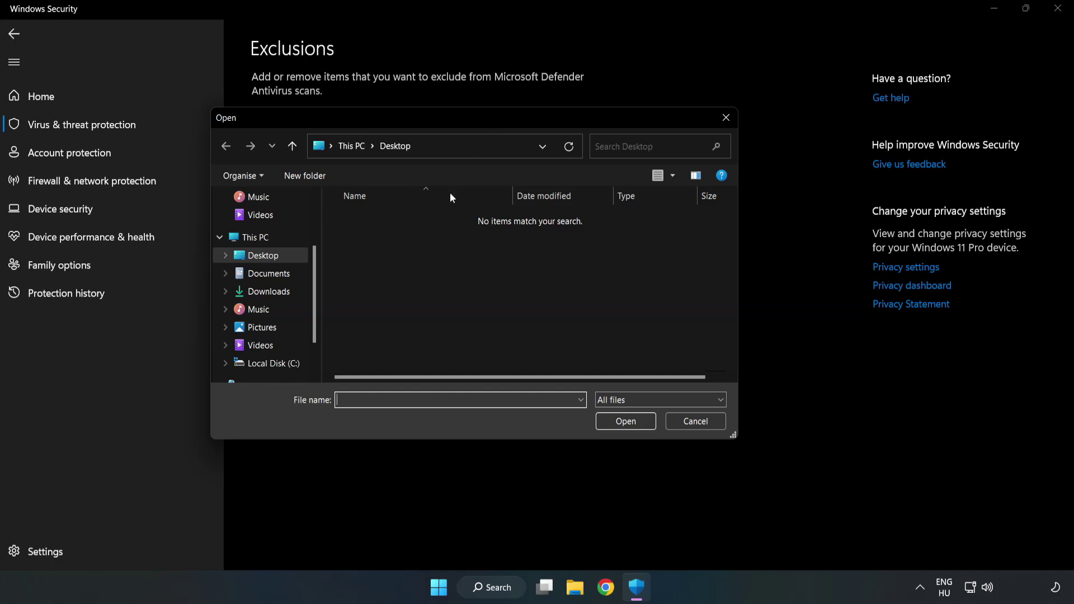
{"action": "left_click", "coordinate": [274, 363]}
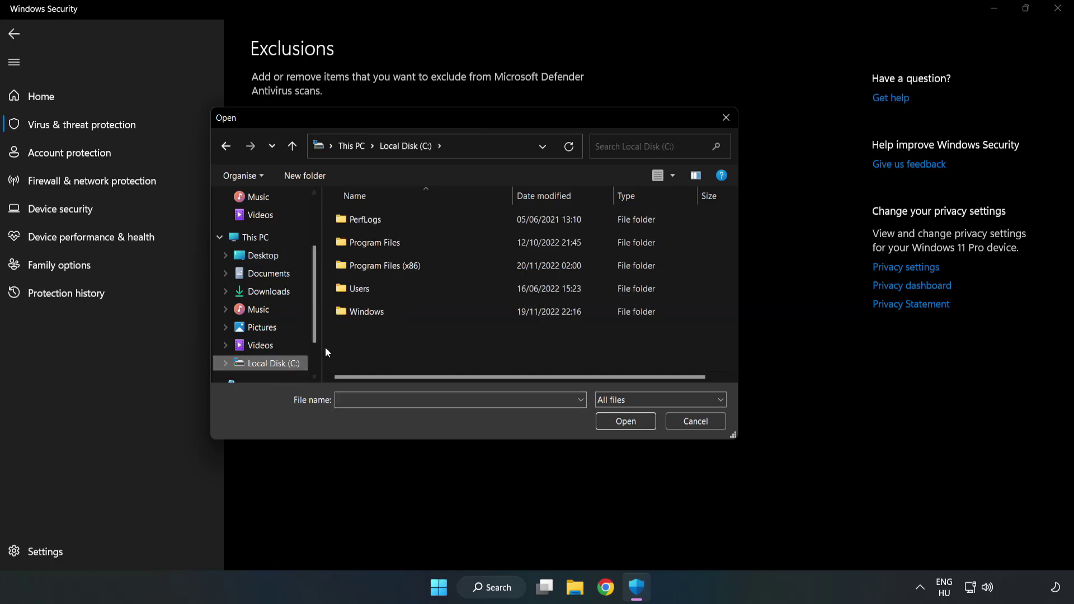
{"action": "double_click", "coordinate": [421, 267]}
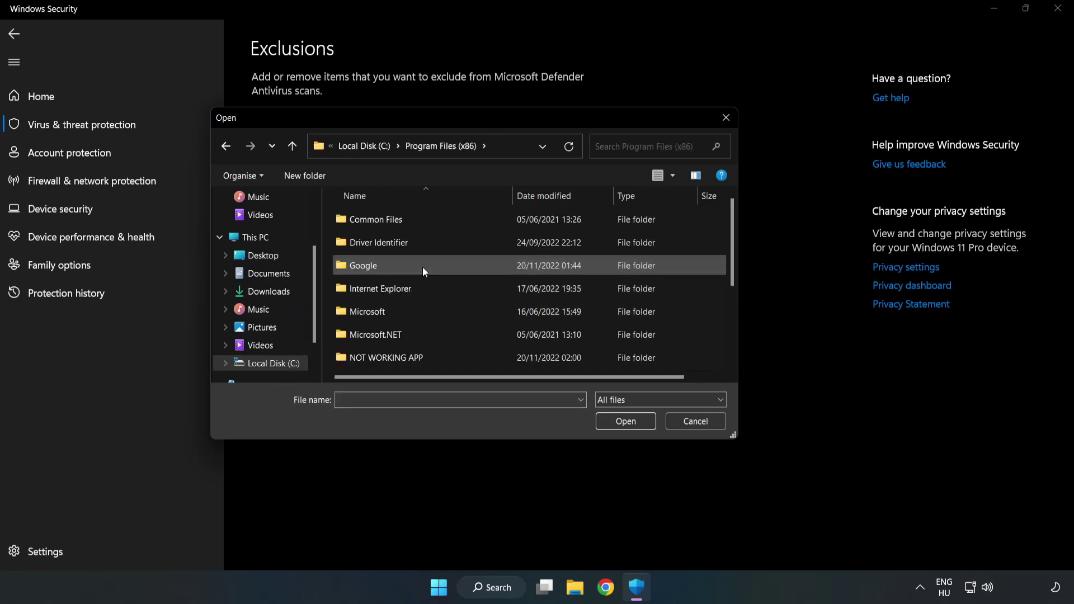
{"action": "double_click", "coordinate": [422, 356]}
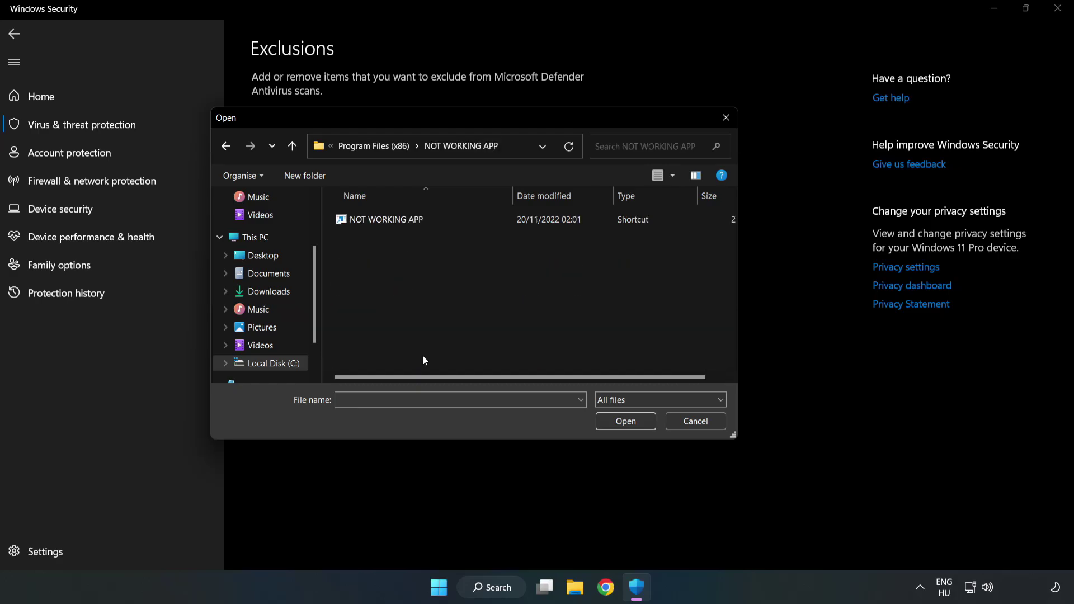
{"action": "left_click", "coordinate": [378, 219]}
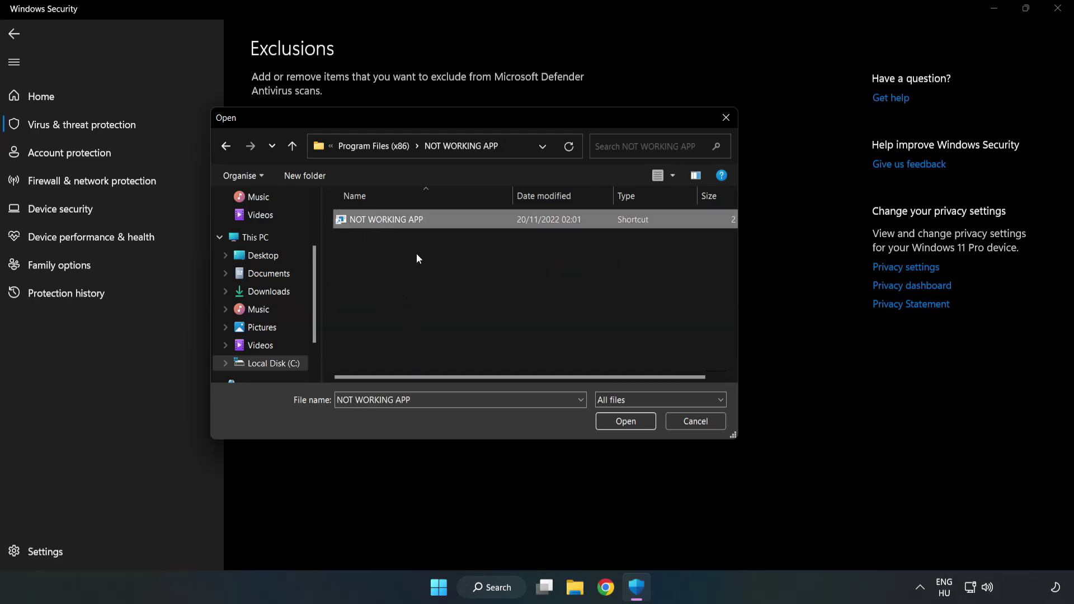
{"action": "left_click", "coordinate": [619, 424]}
{"action": "left_click", "coordinate": [626, 423]}
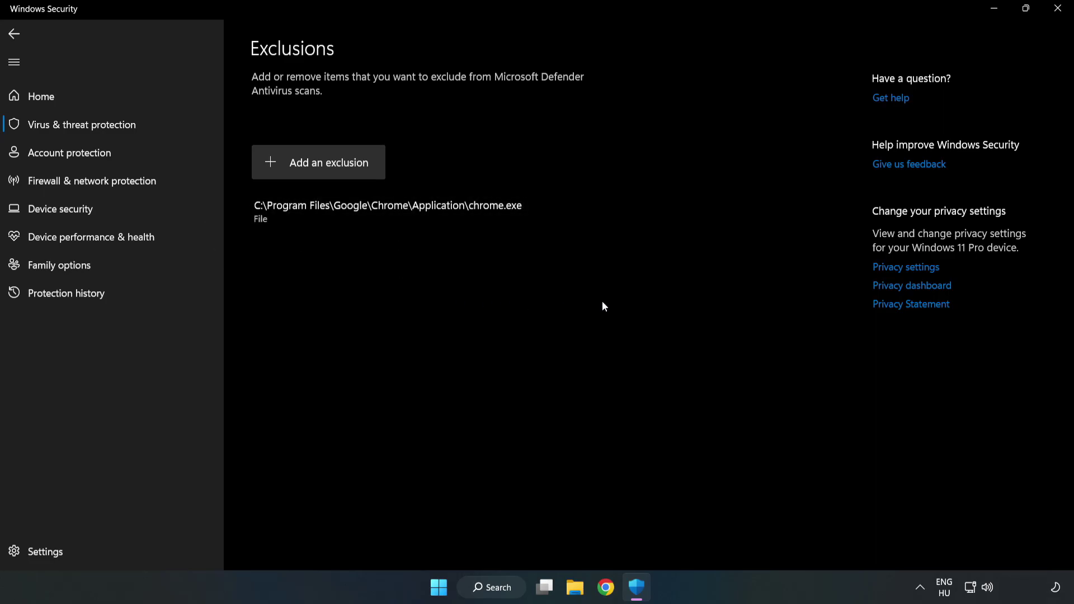
{"action": "left_click", "coordinate": [1057, 14]}
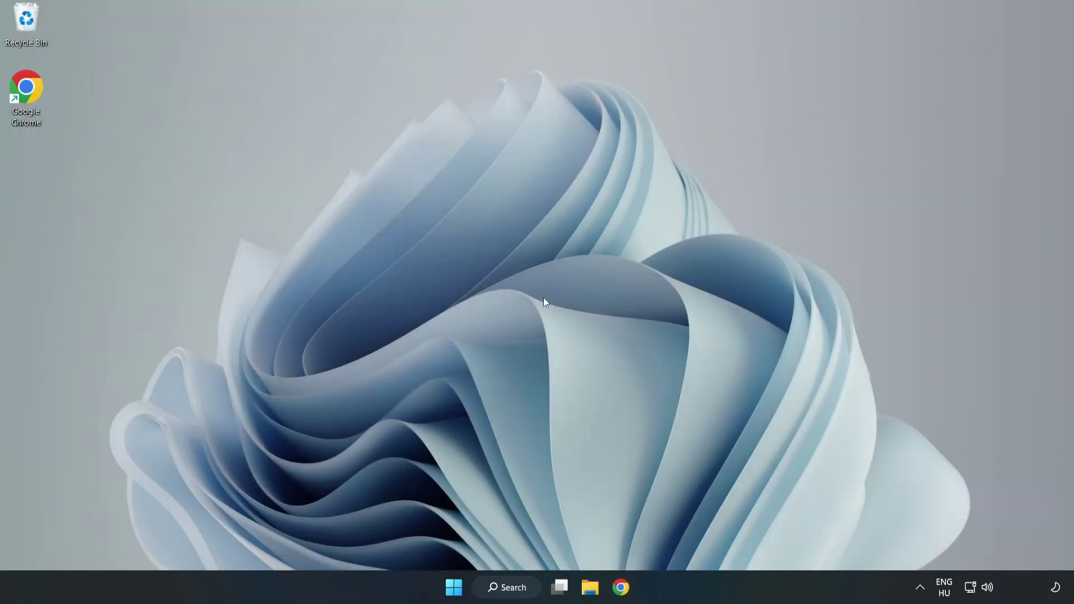
Show the Start menu's power options listing Sleep, Shut down and Restart.
{"action": "left_click", "coordinate": [453, 588]}
{"action": "left_click", "coordinate": [710, 539]}
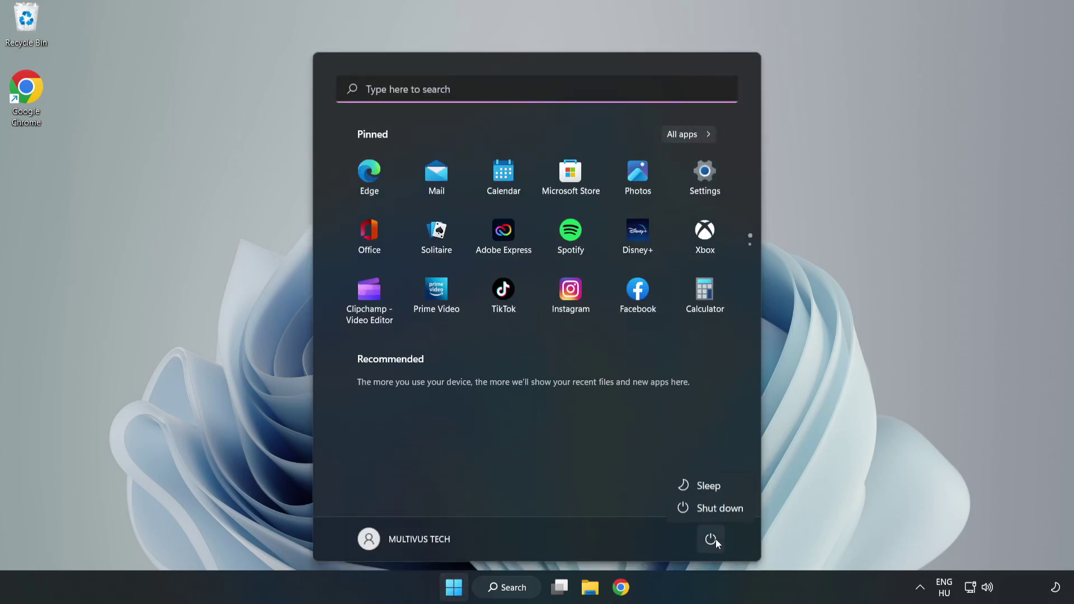